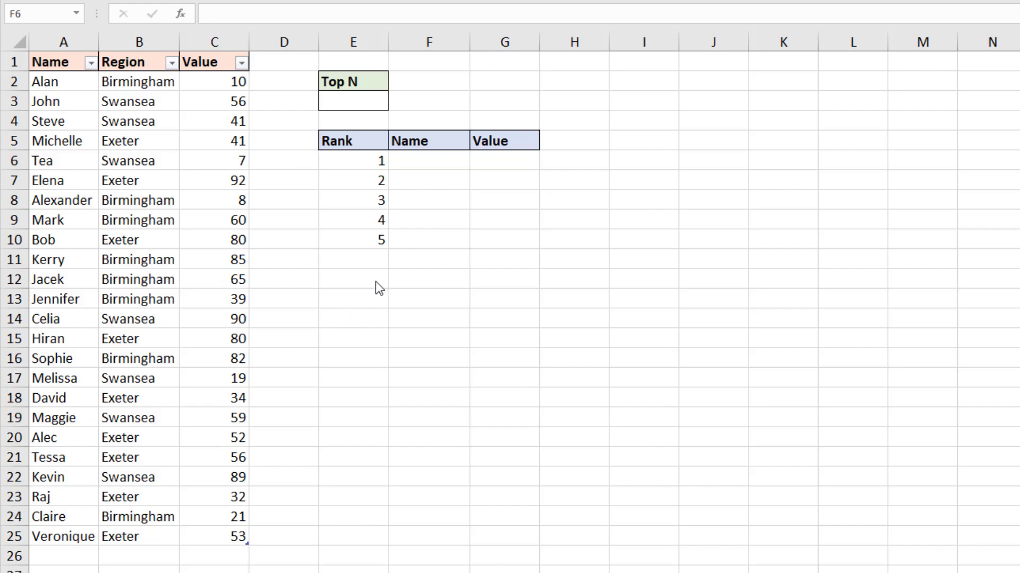
- In F6, begin =FILTER(team[Name],team[Value] to return names filtered on the Value column
left_click(433, 165)
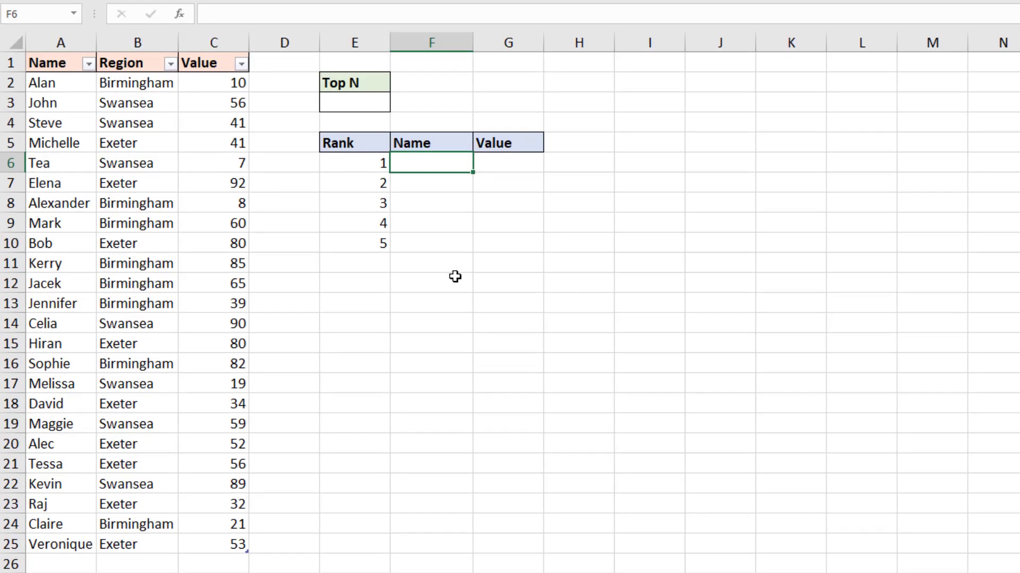
type("=fil")
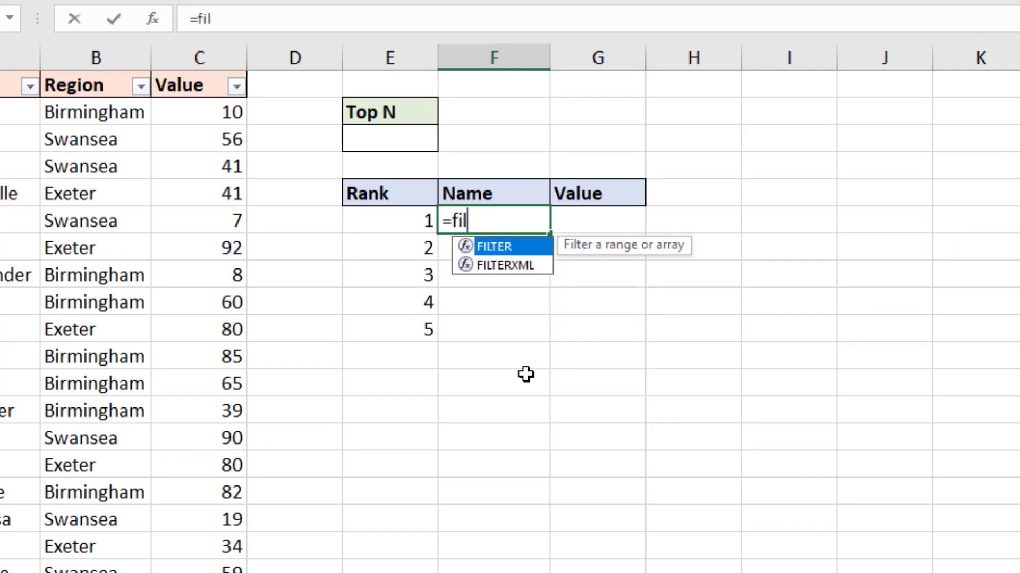
key("Tab")
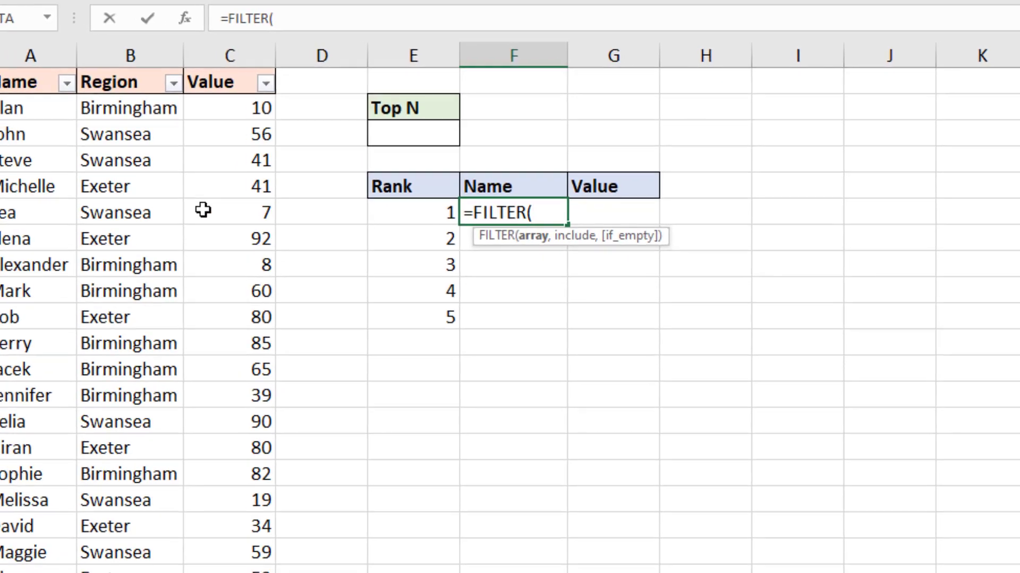
left_click(86, 71)
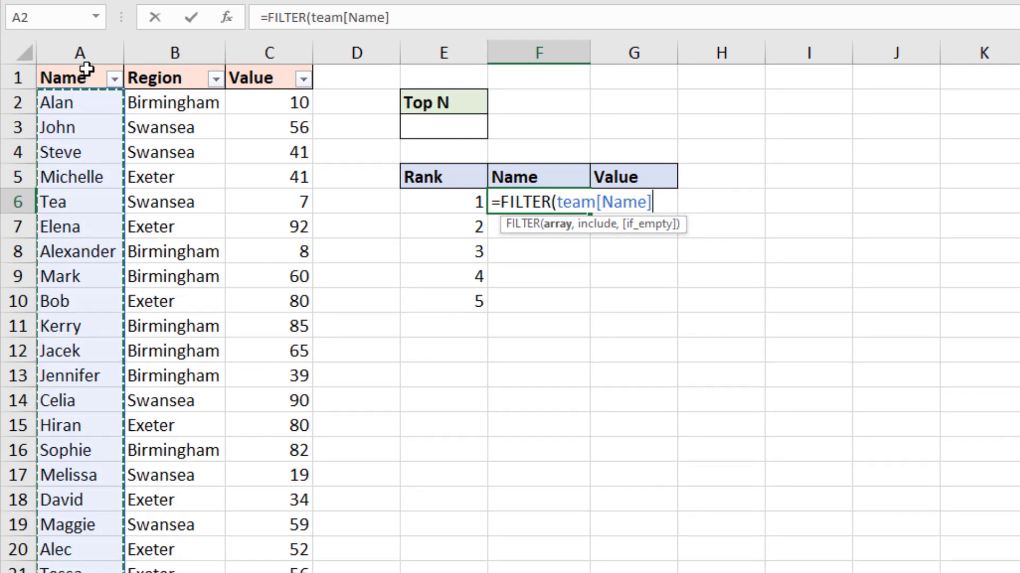
type(",")
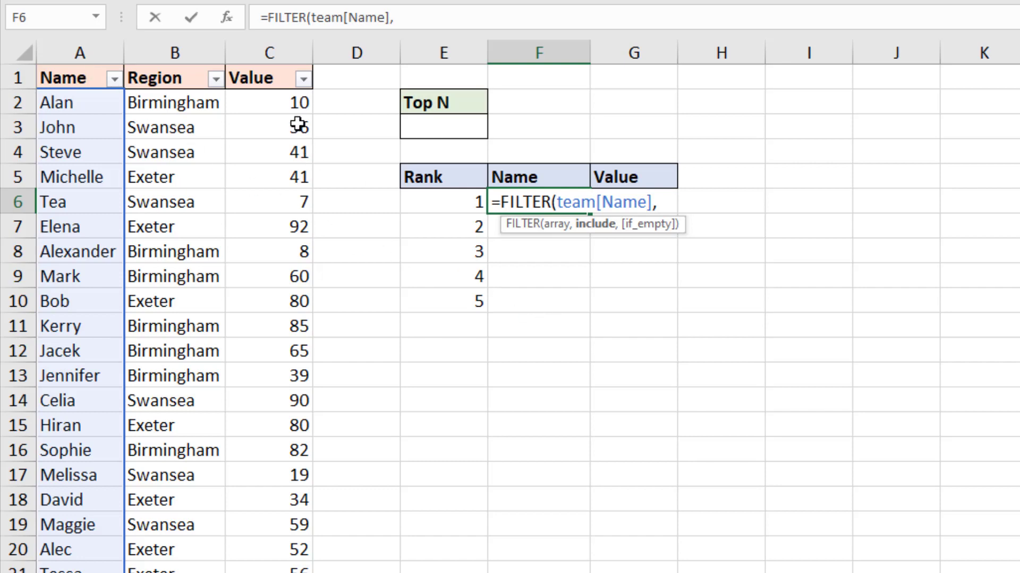
left_click(284, 69)
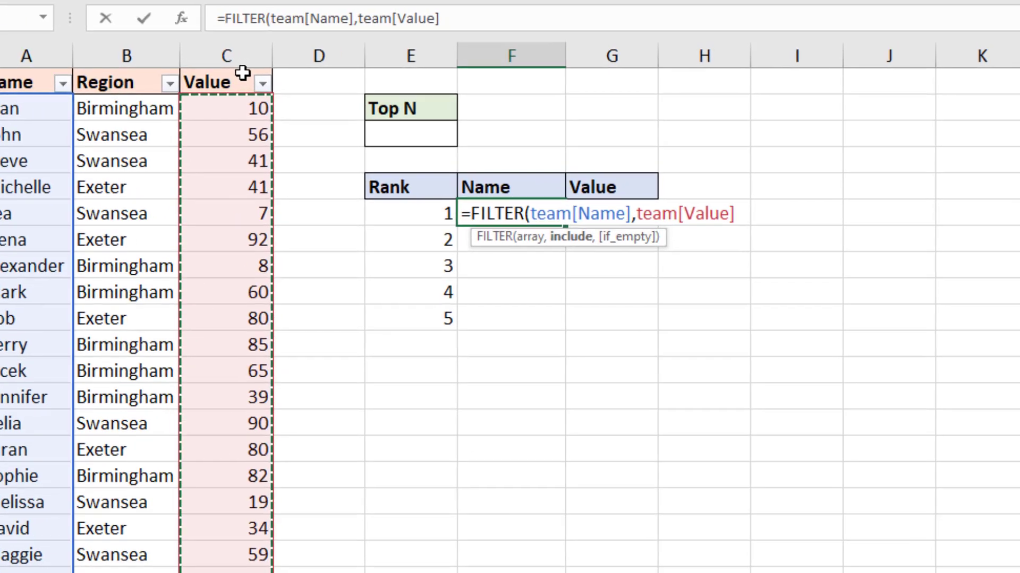
- Complete F6 with =LARGE(team[Value],E6) as the condition and a "" fallback, returning Elena
type("=")
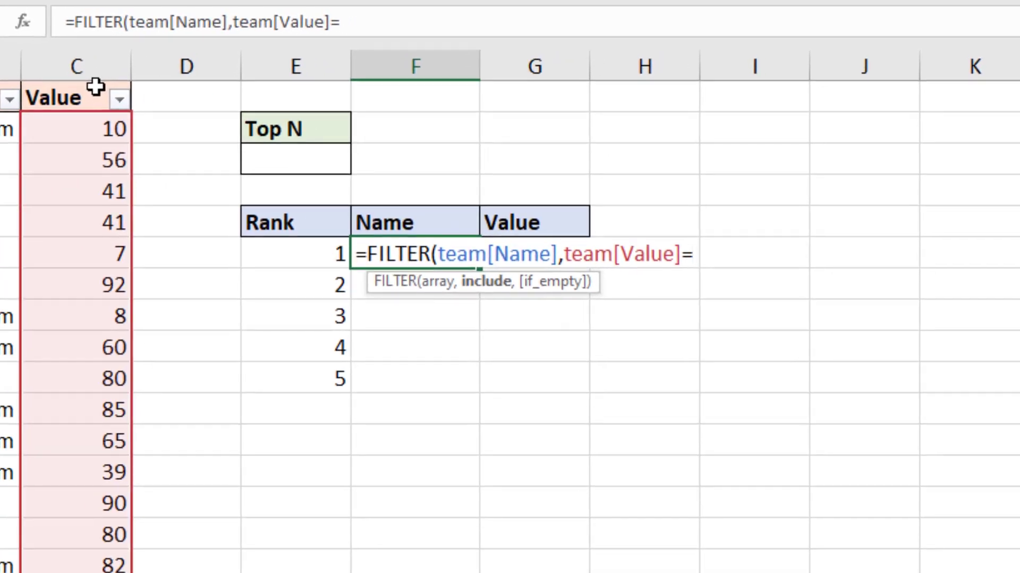
type("larg")
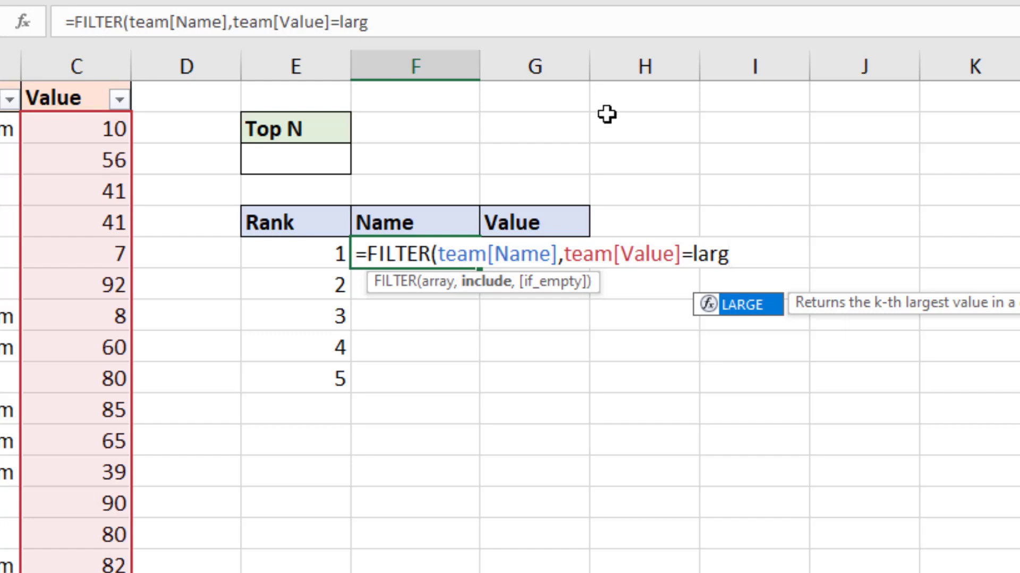
key("Tab")
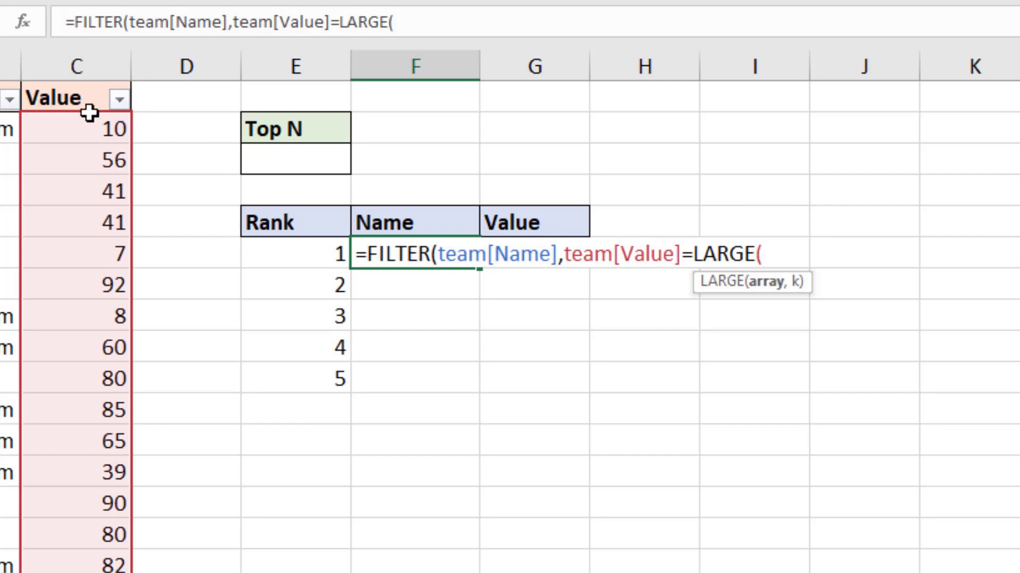
left_click(85, 86)
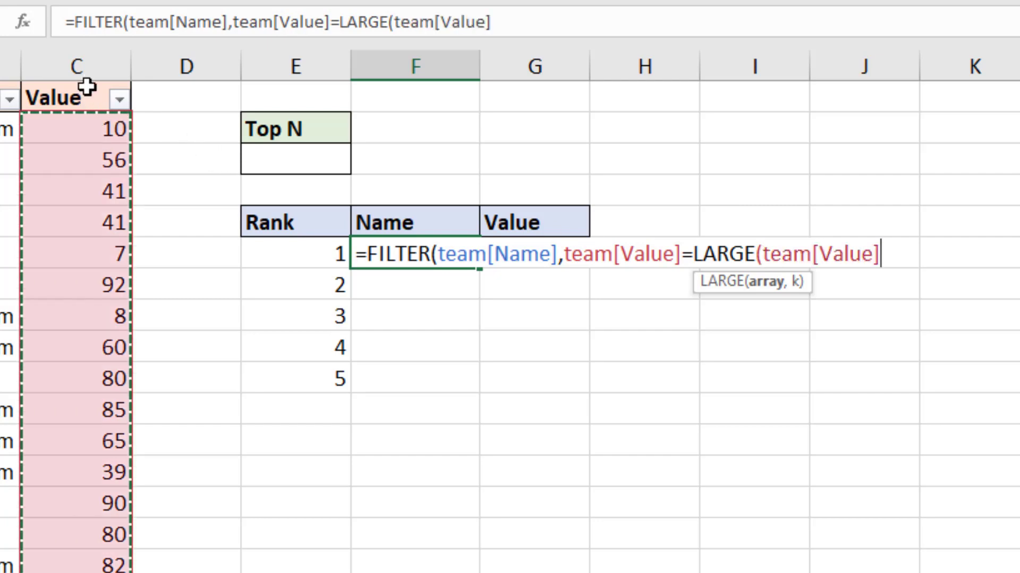
type(",")
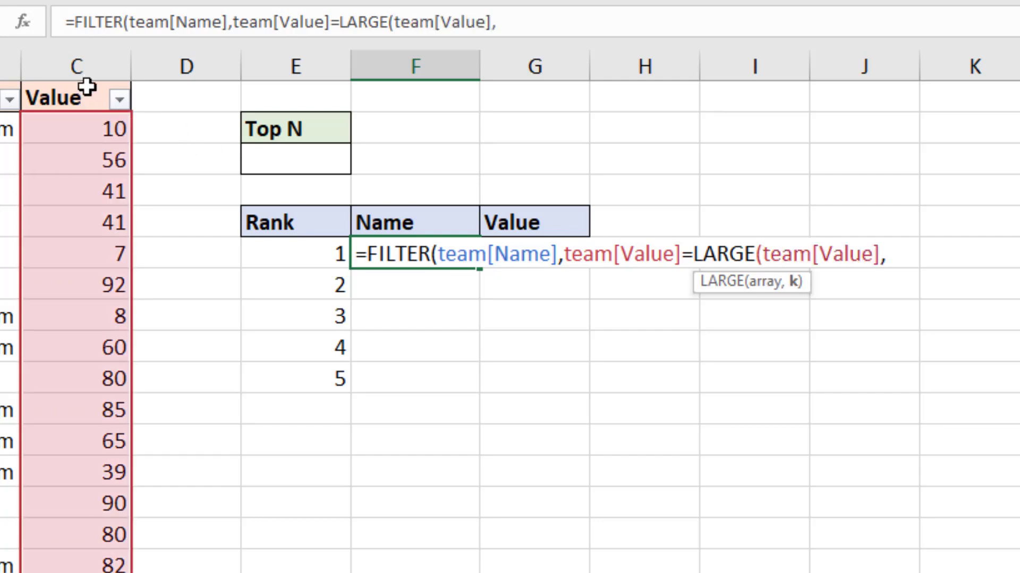
left_click(272, 254)
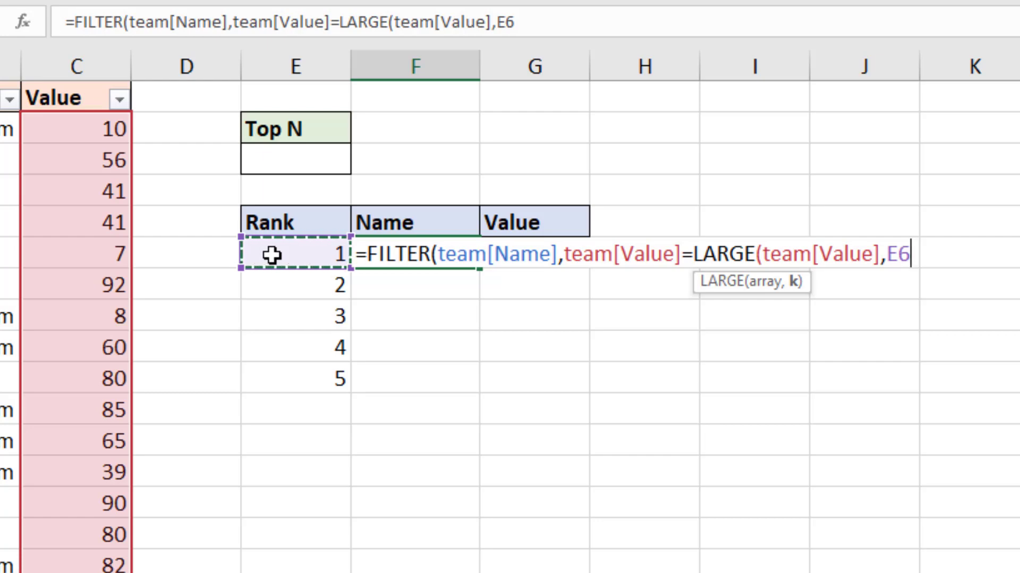
type(")")
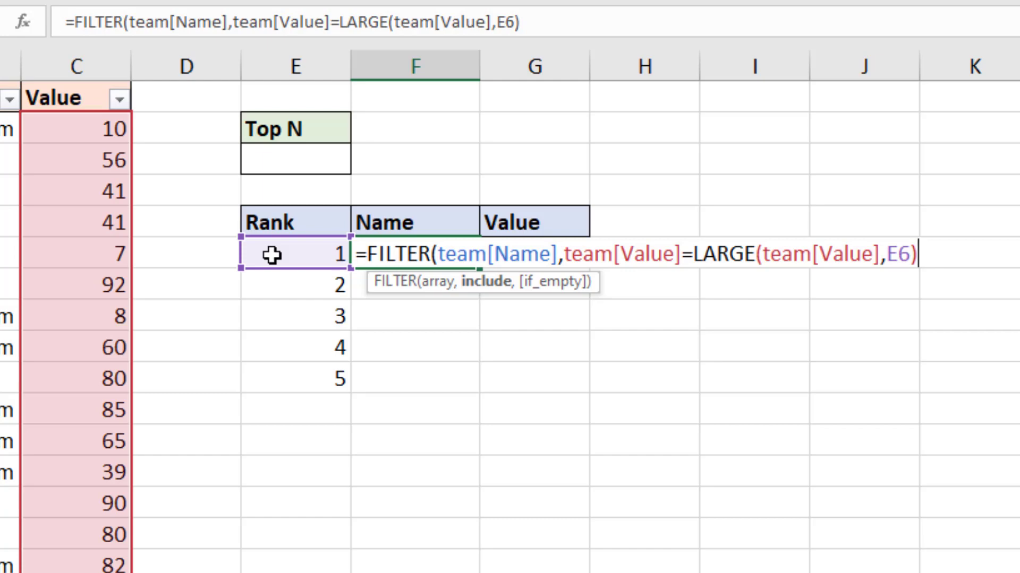
type(",")
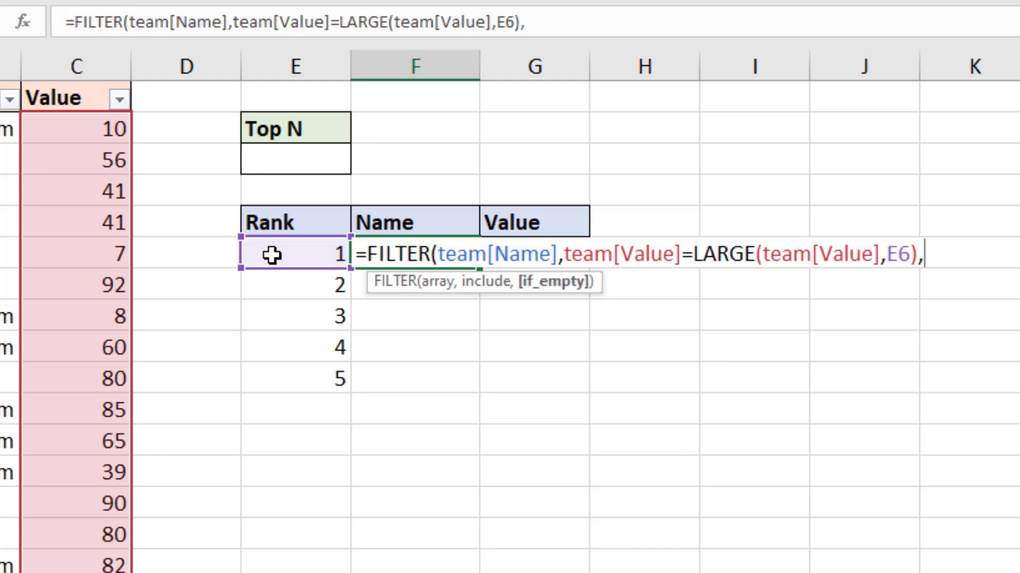
type("\"\"")
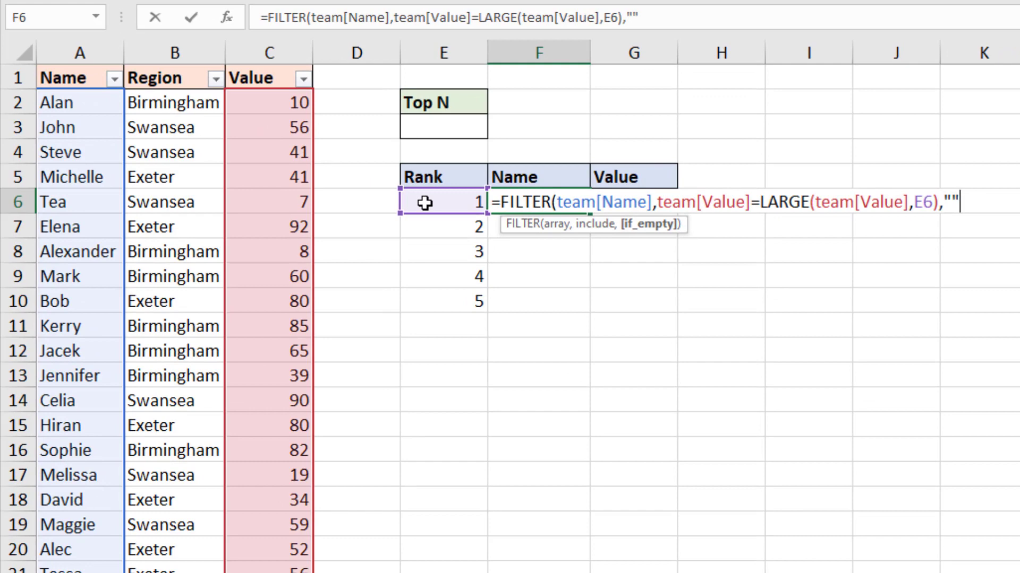
type(")")
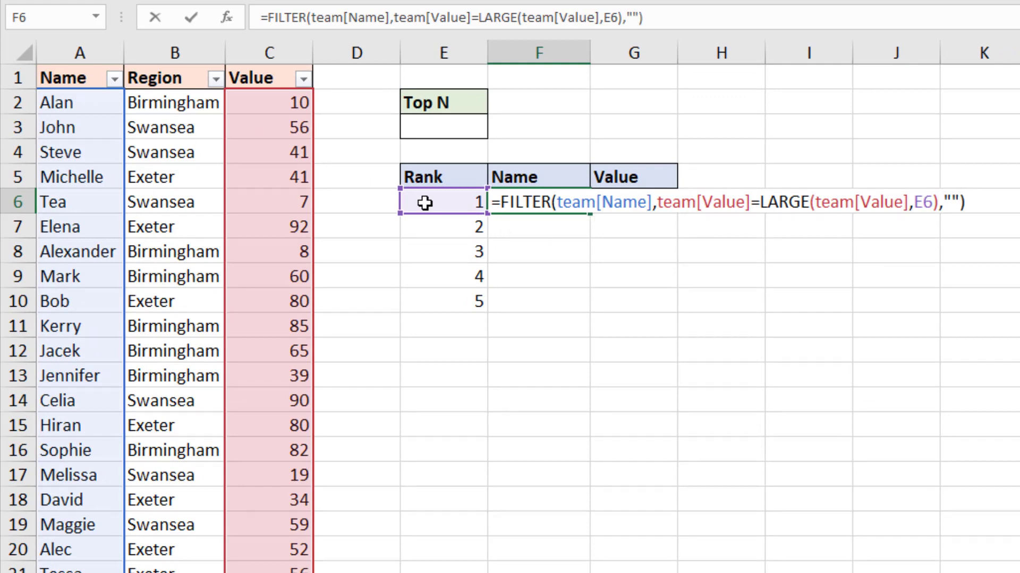
key("Return")
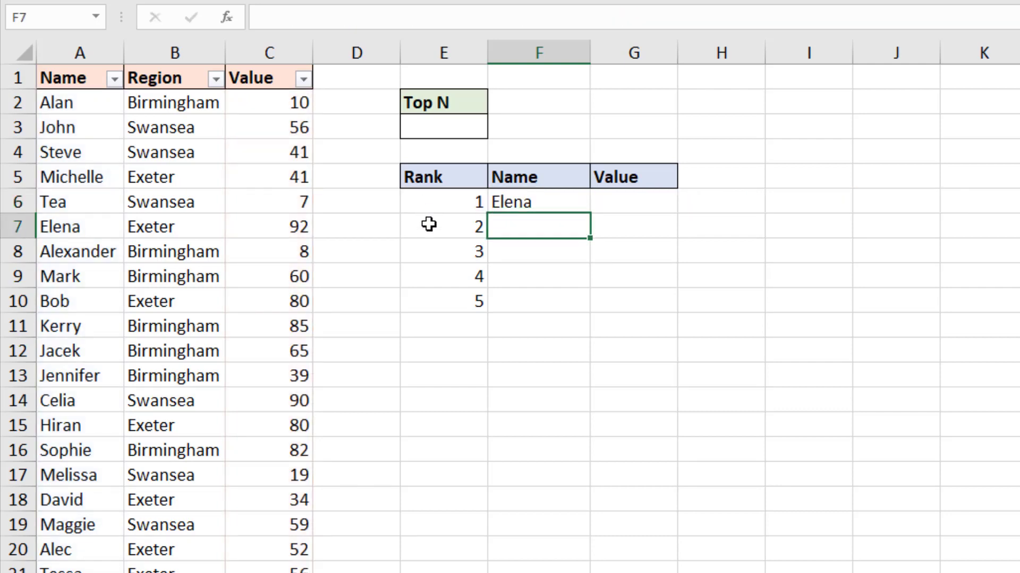
- Fill F6's name formula down to F10 to list Celia, Kevin, Kerry and Sophie
left_click(551, 205)
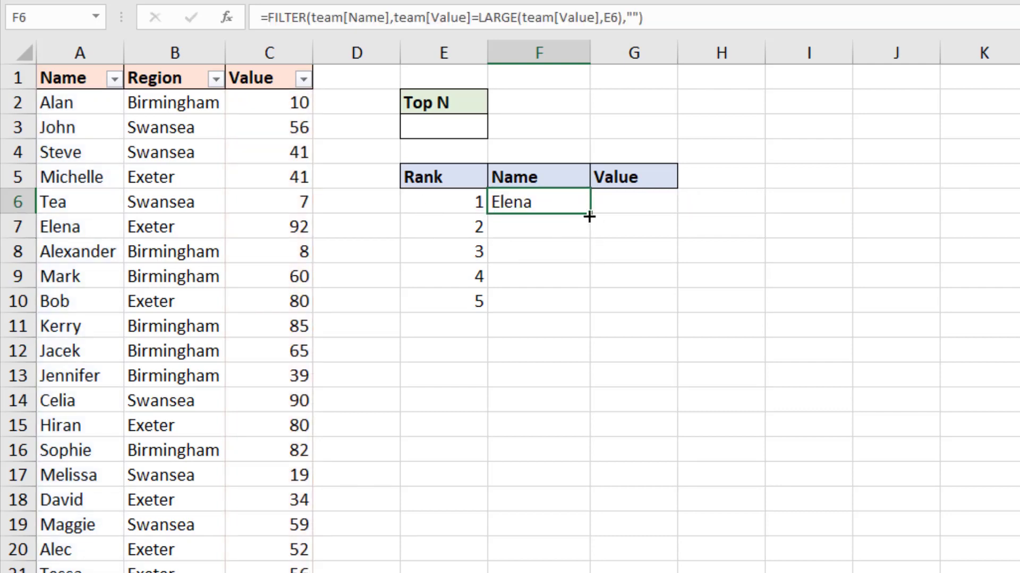
left_click_drag(589, 213, 584, 313)
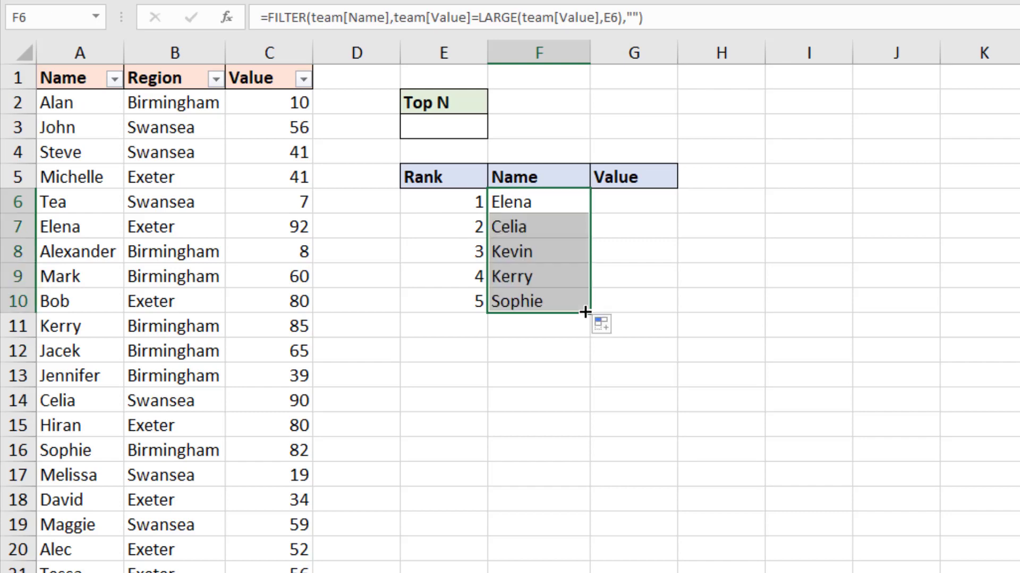
left_click(683, 315)
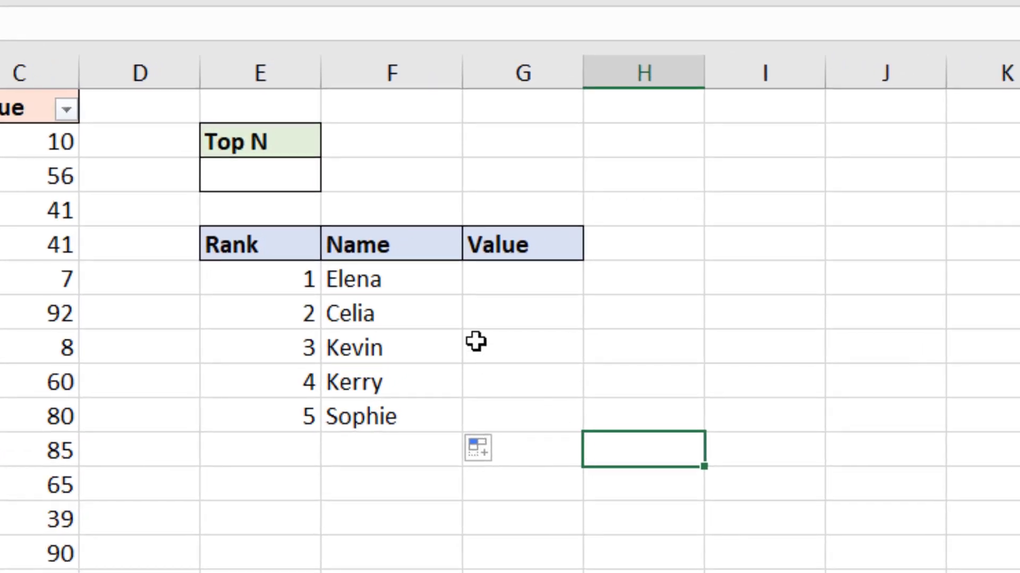
- Check the Top N dropdown in E3, which offers 3, 5 and 8
left_click(314, 177)
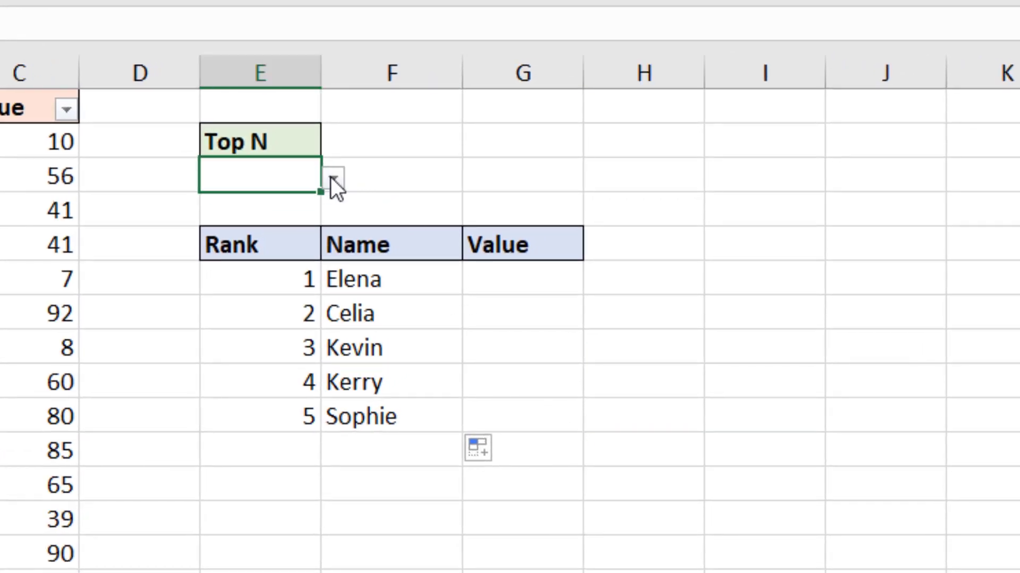
left_click(333, 181)
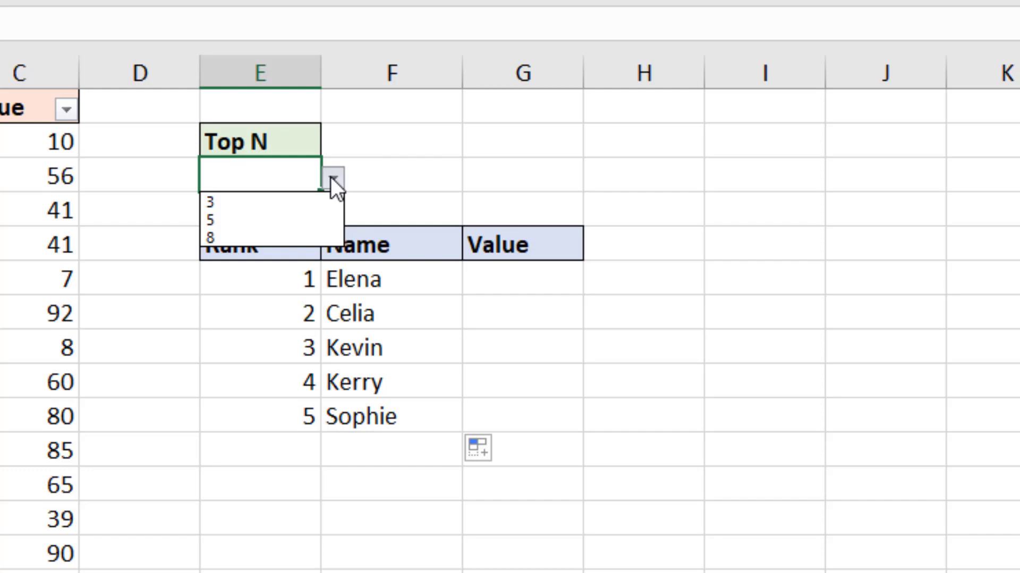
key("Escape")
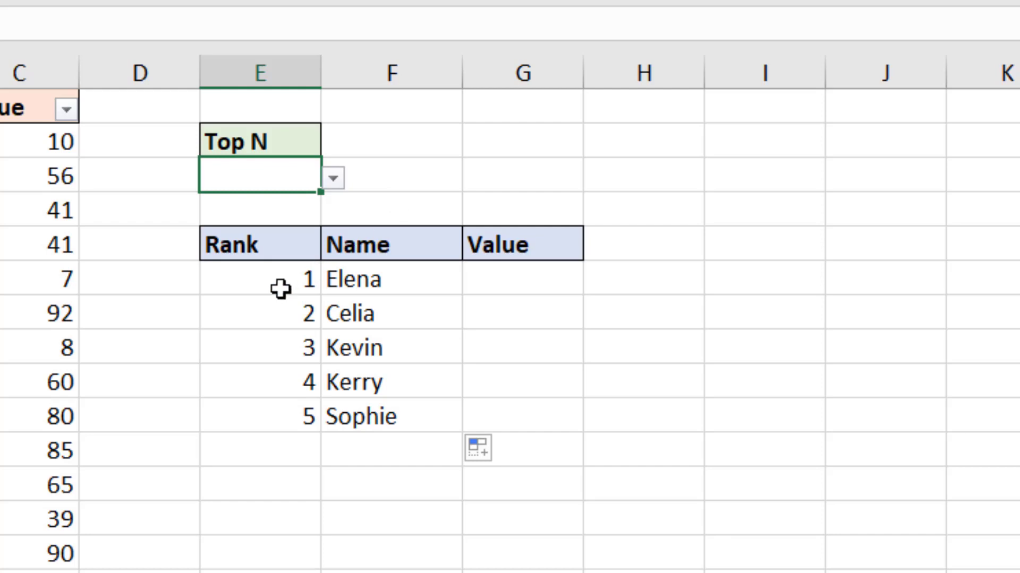
- Delete the hard-coded rank numbers 1–5 from E6:E10
left_click_drag(298, 278, 296, 417)
key("Delete")
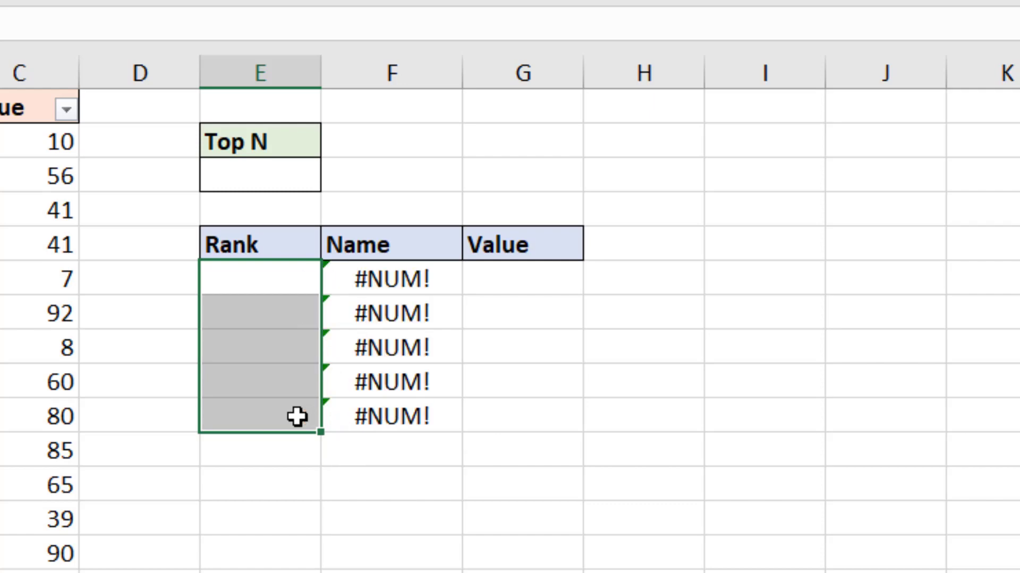
left_click(289, 283)
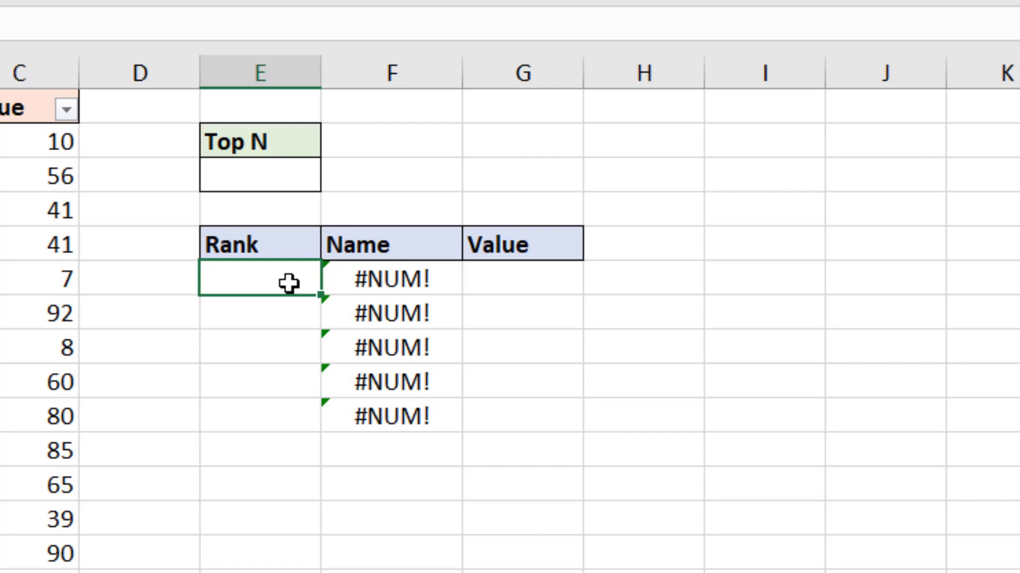
- Enter =SEQUENCE(E3,1,1,1) in the first Rank cell so rank count follows Top N
type("=se")
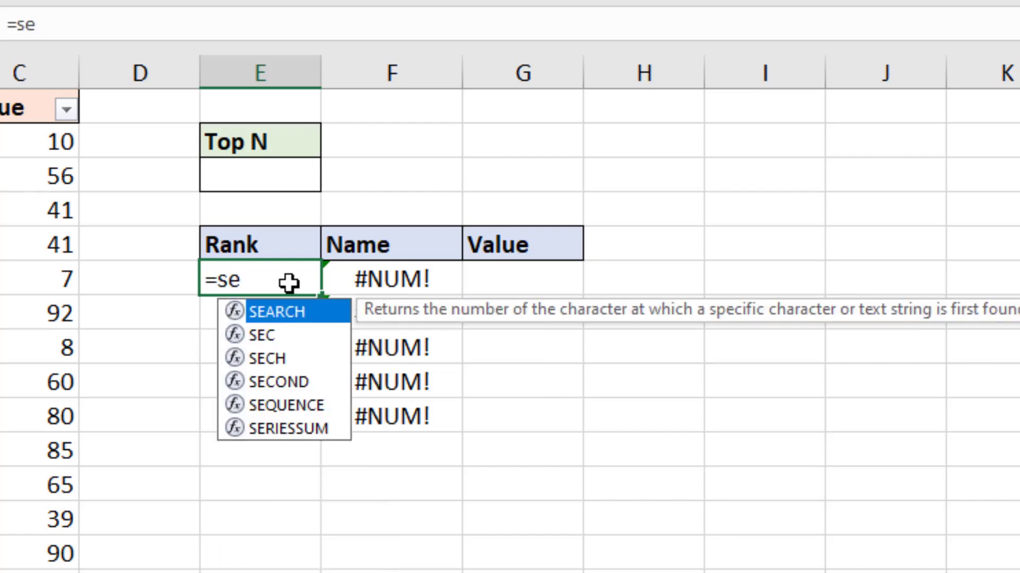
type("q")
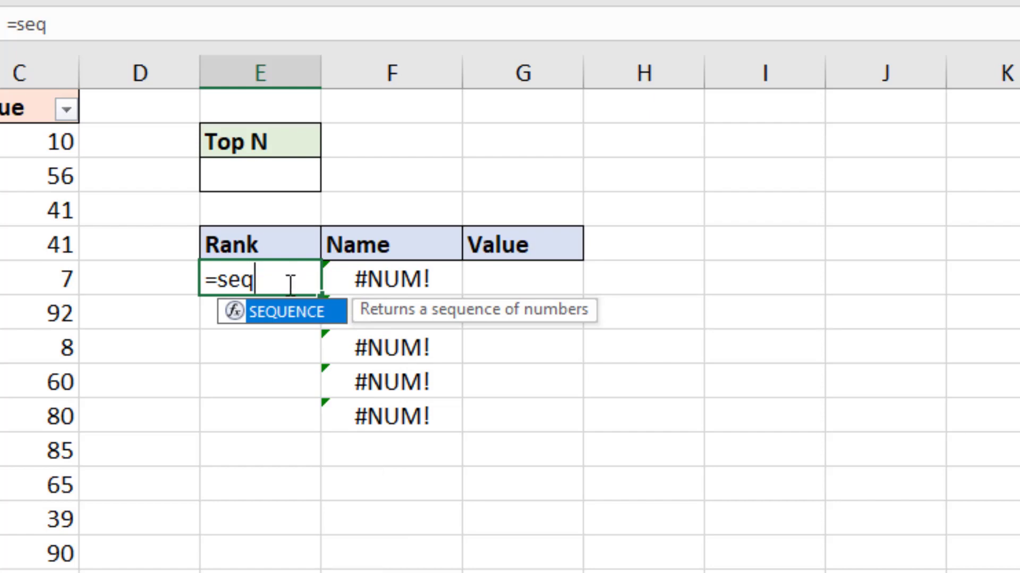
double_click(298, 317)
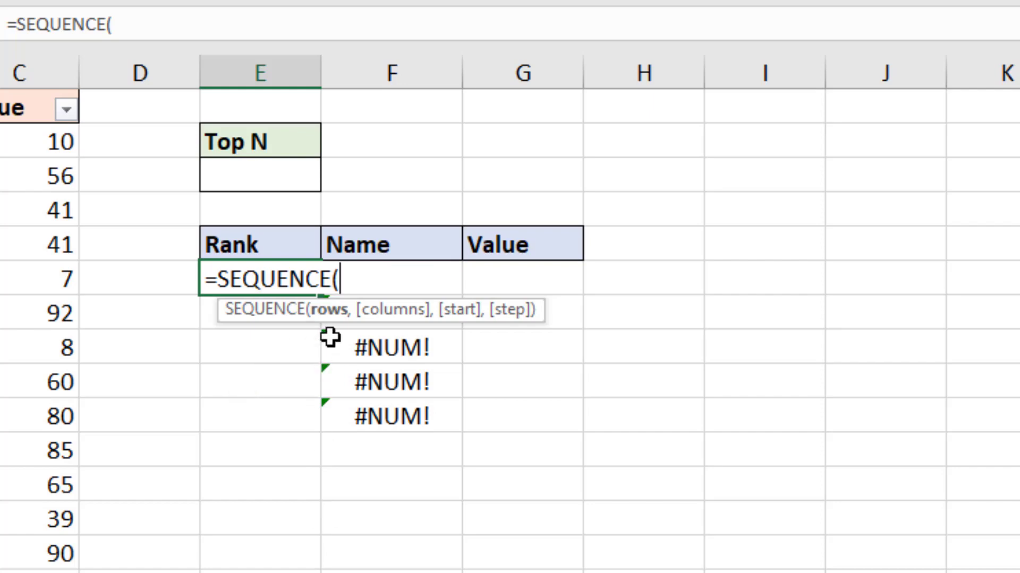
left_click(287, 179)
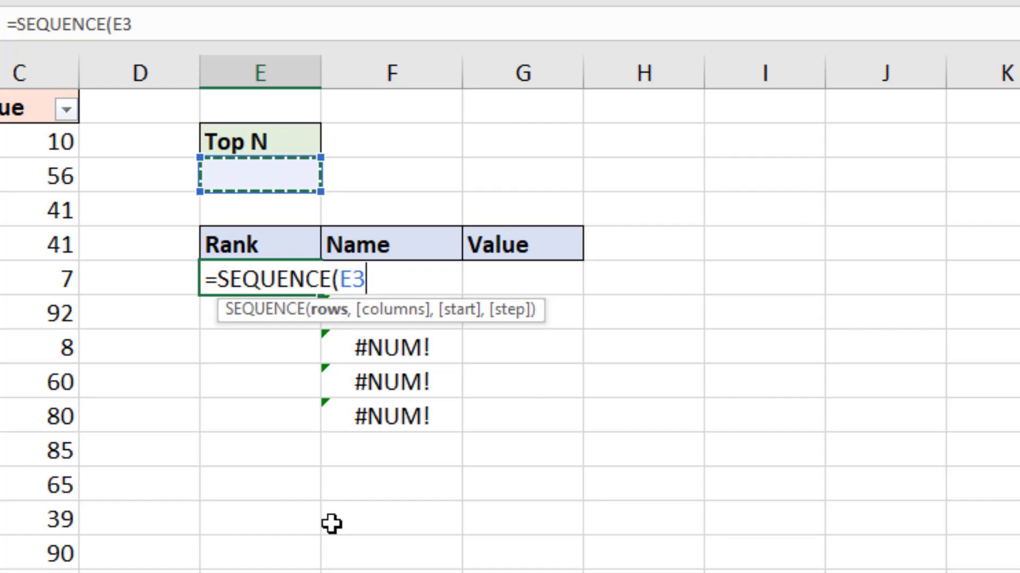
type(",1")
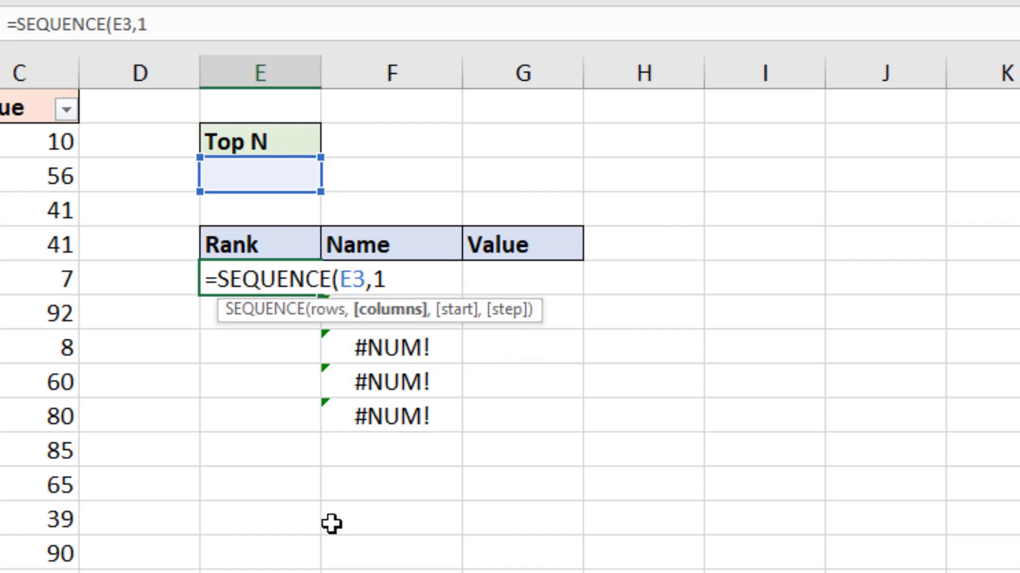
type(",")
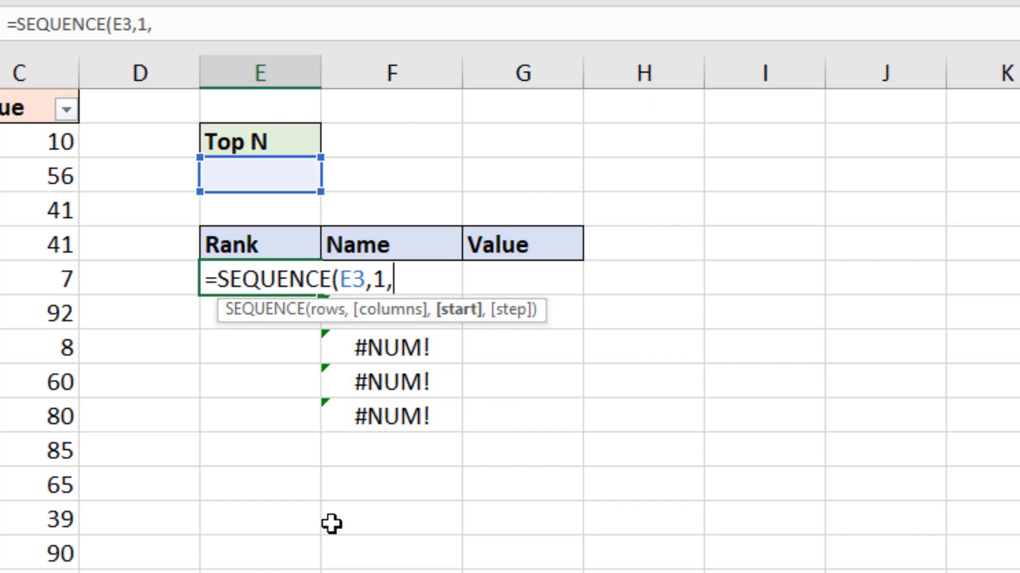
type("1,1")
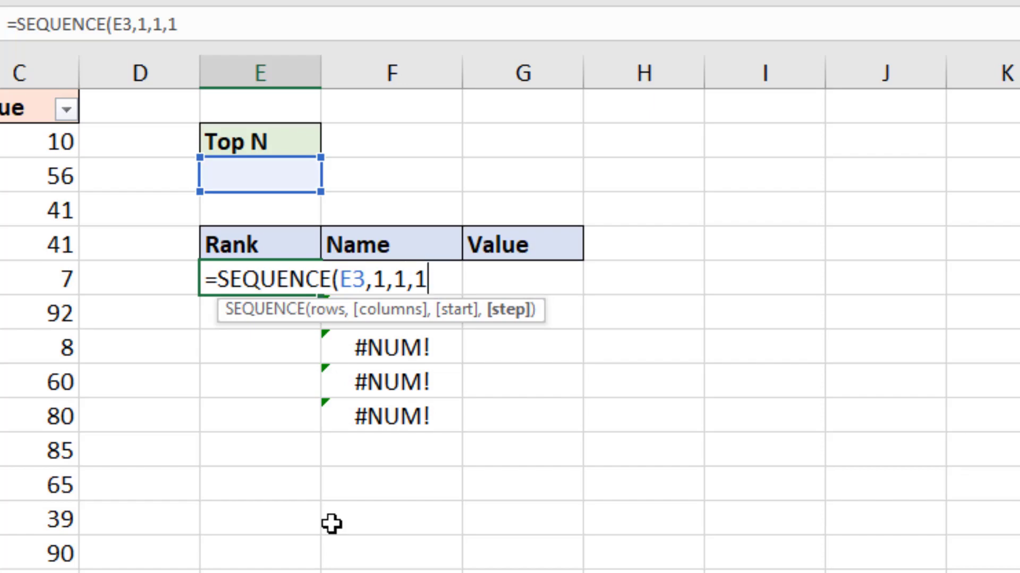
type(")")
key("Return")
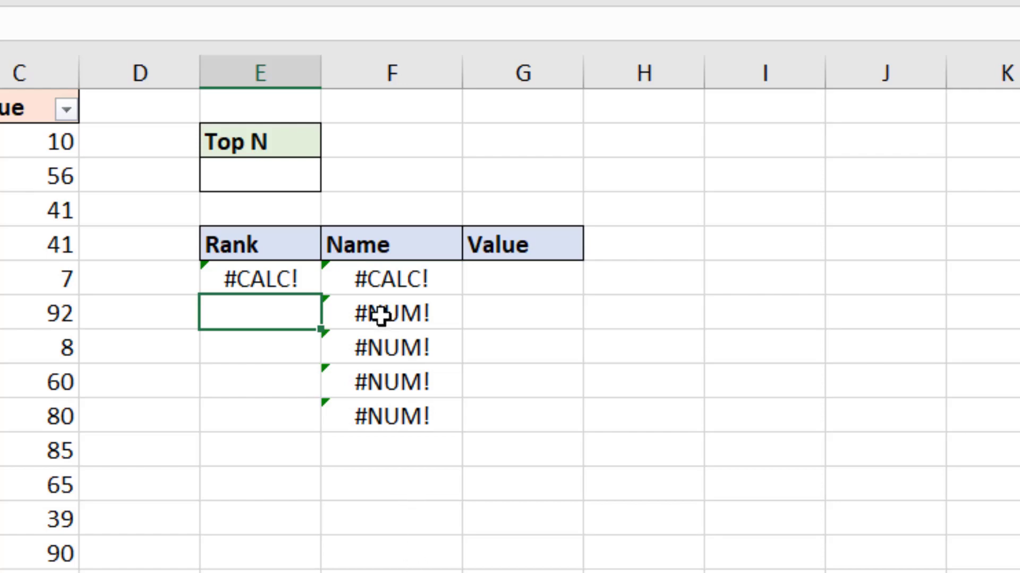
- Switch Top N through 3, 5, then 8, and fill the Name formula from F9 down to F12
left_click(310, 180)
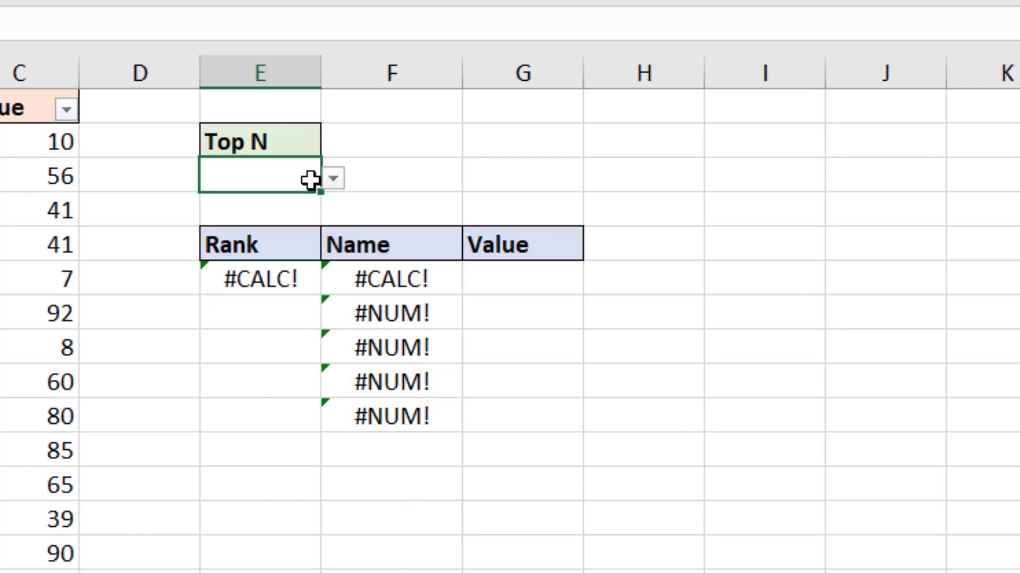
left_click(334, 179)
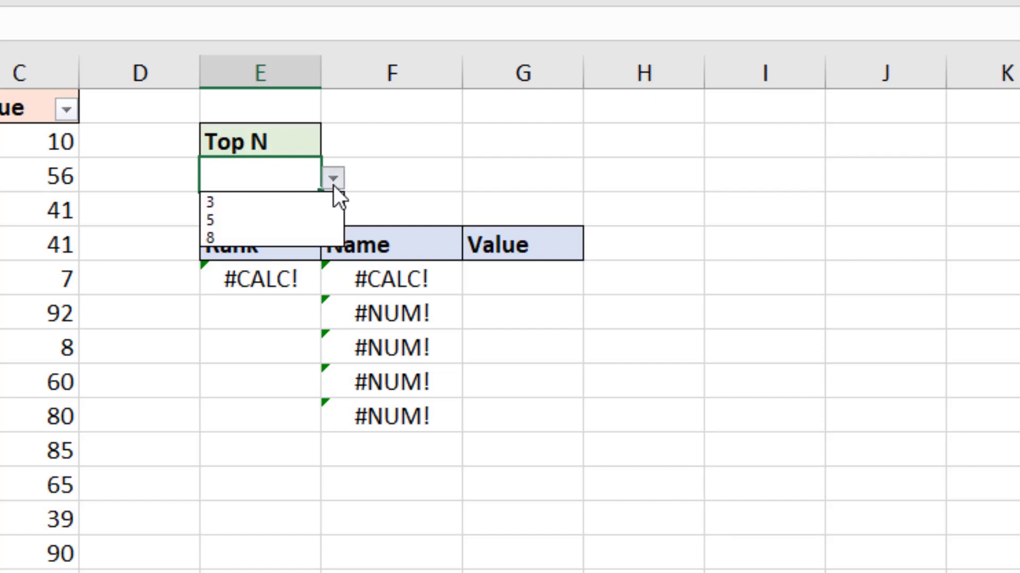
left_click(325, 199)
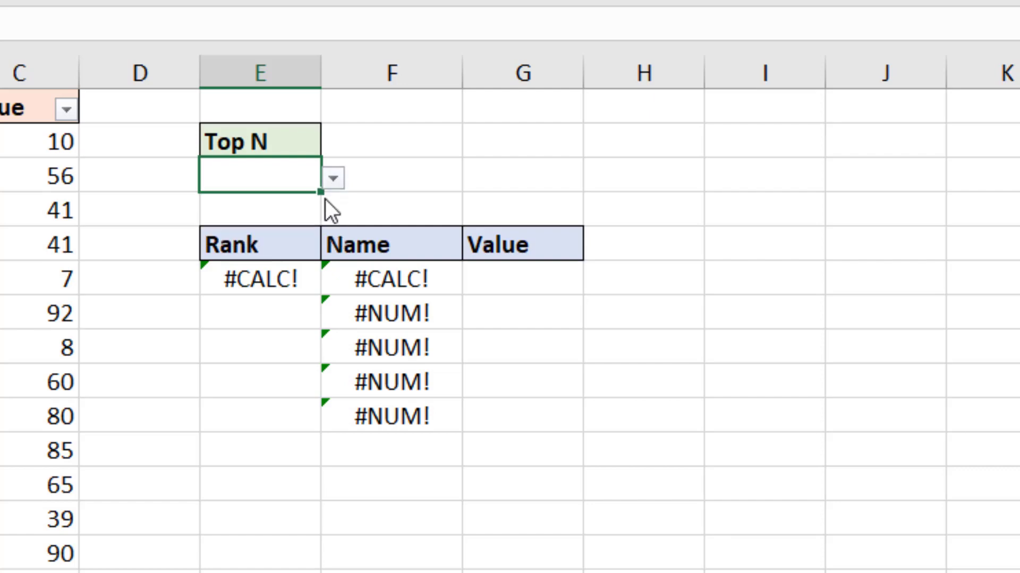
left_click(333, 180)
left_click(323, 219)
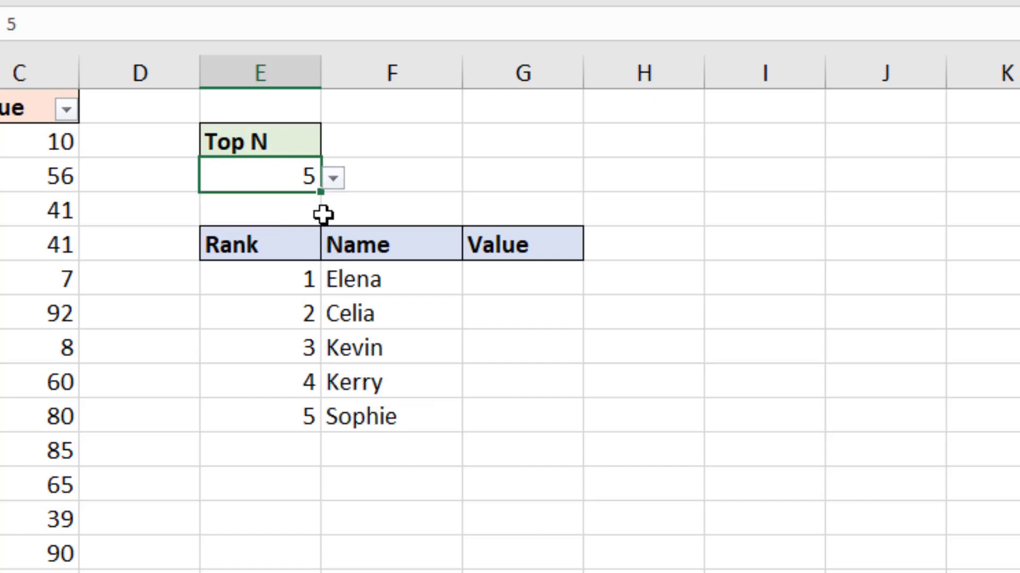
left_click(333, 179)
left_click(302, 235)
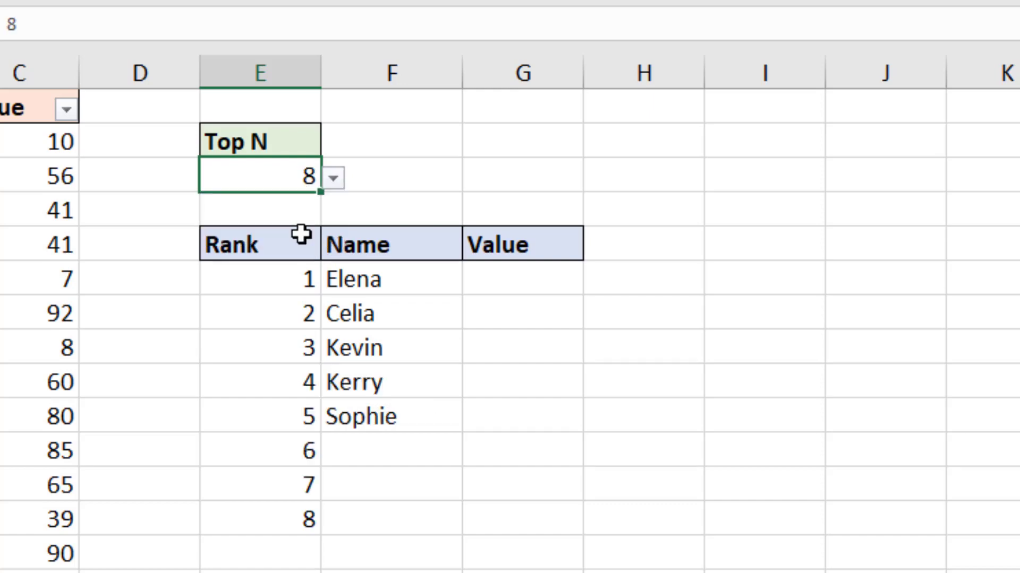
left_click(445, 425)
left_click_drag(462, 432, 454, 539)
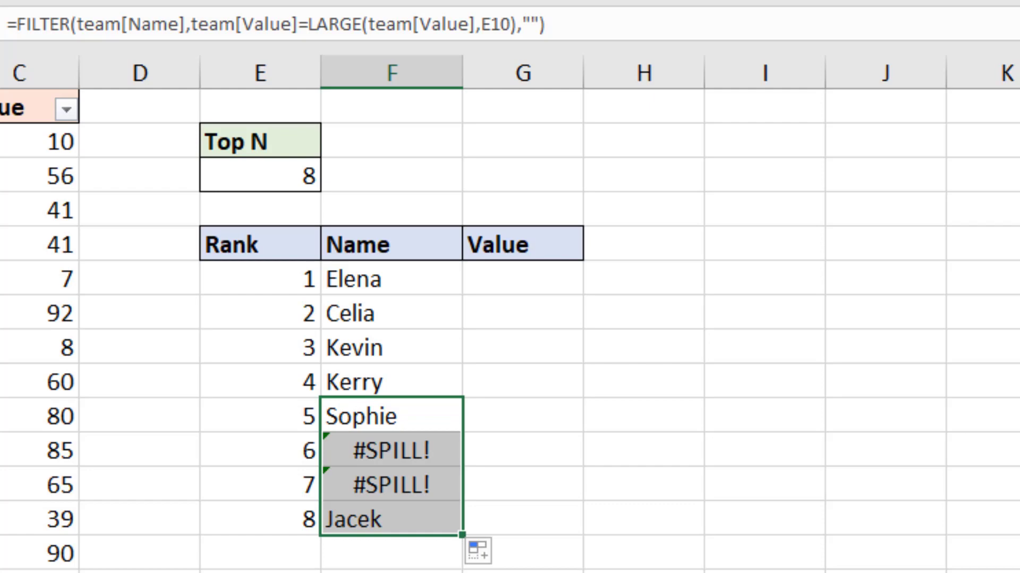
- Find and delete the F12 formula obstructing the spill so ranks 6–7 show Bob and Hiran
left_click(427, 486)
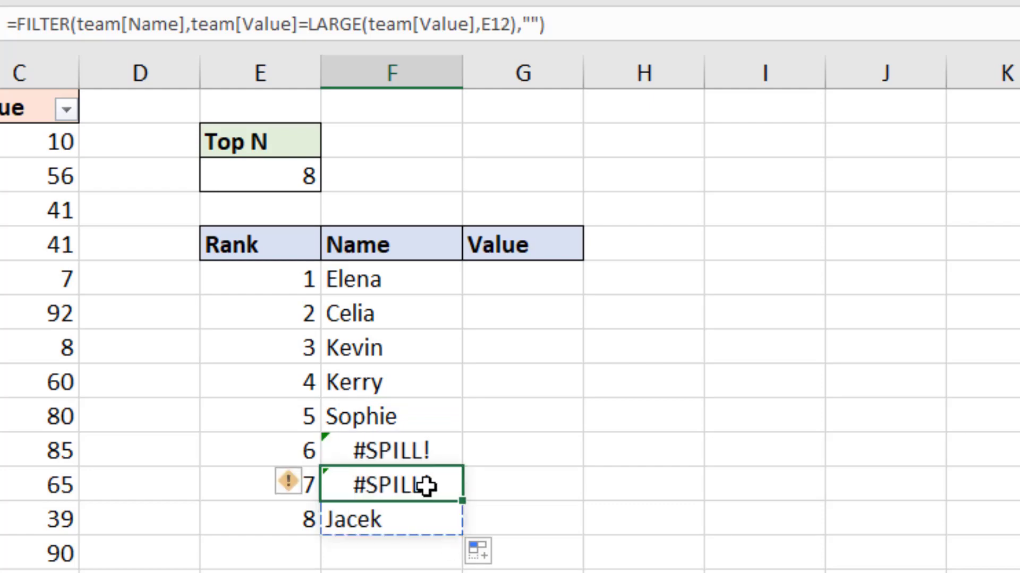
left_click(422, 451)
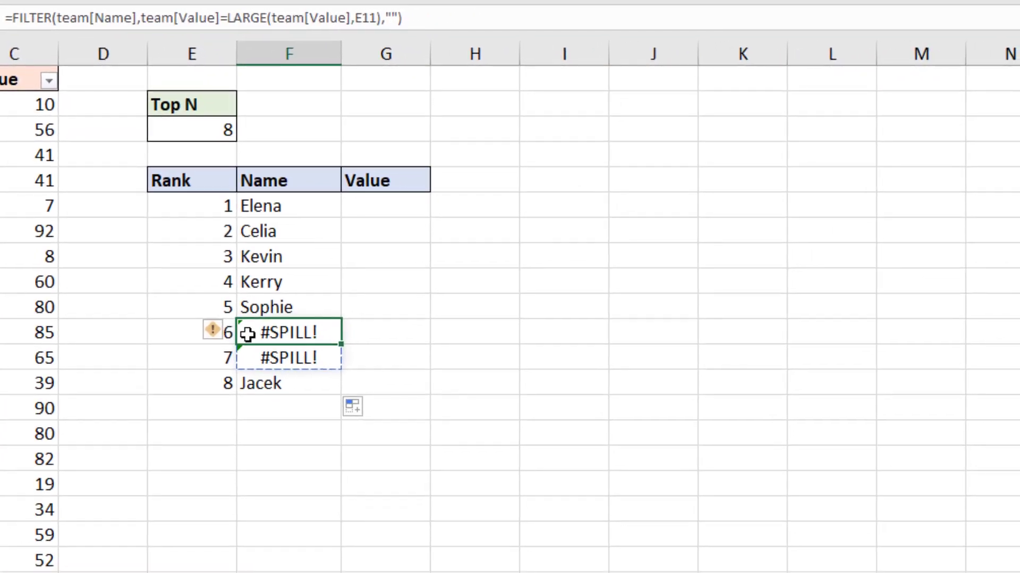
left_click(217, 339)
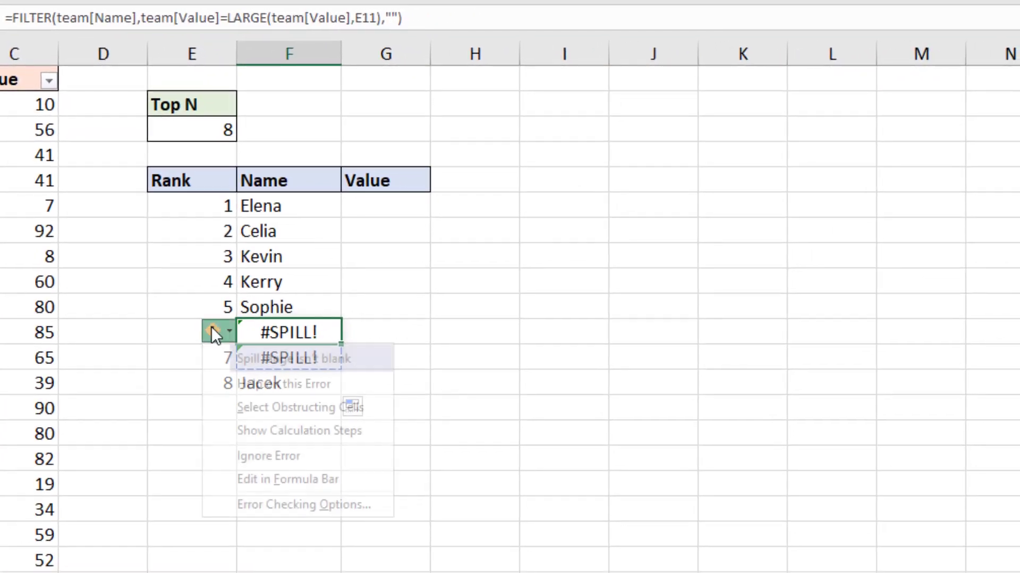
left_click(226, 407)
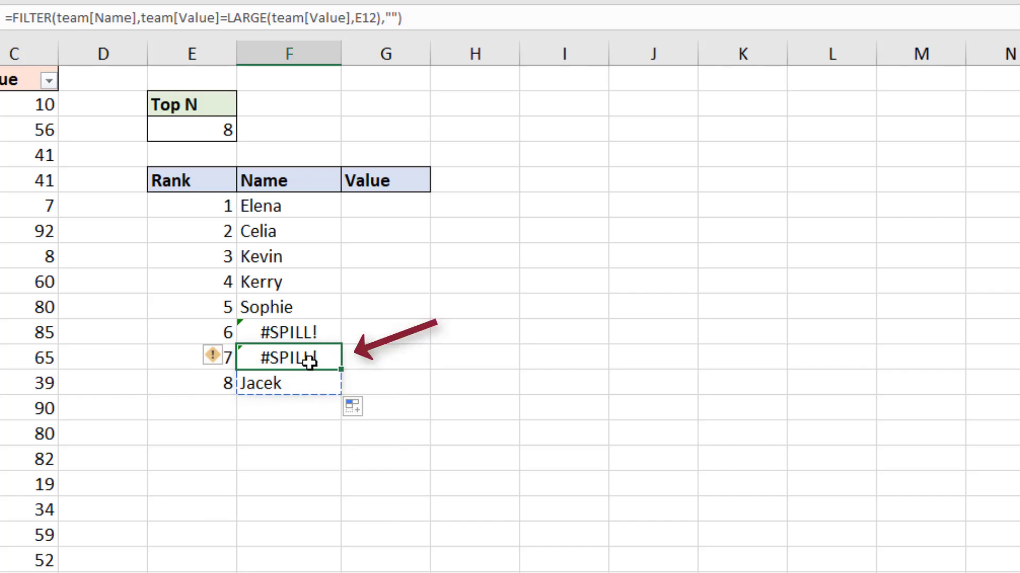
left_click(323, 334)
left_click(321, 360)
key("Delete")
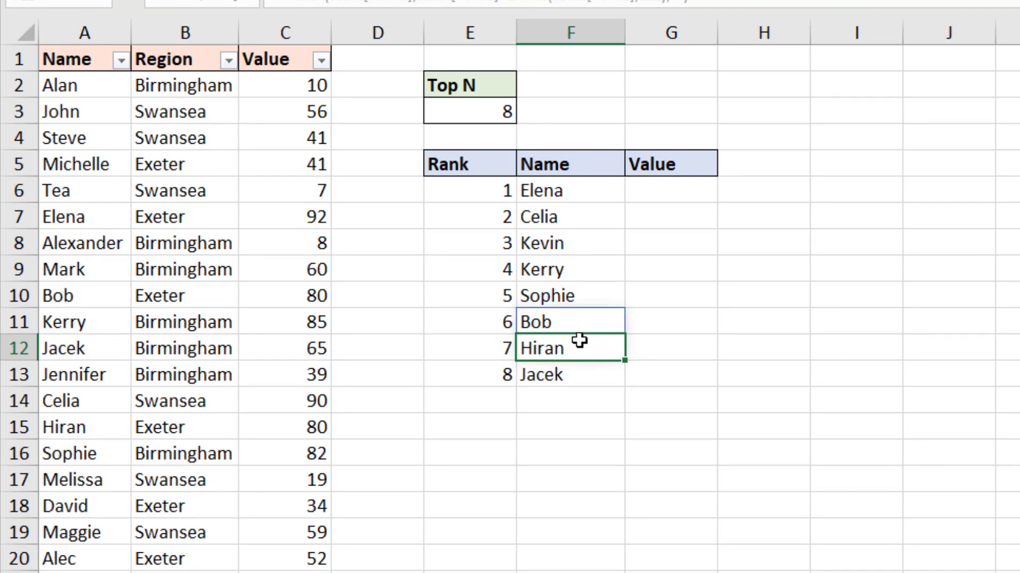
key("Right")
key("Down")
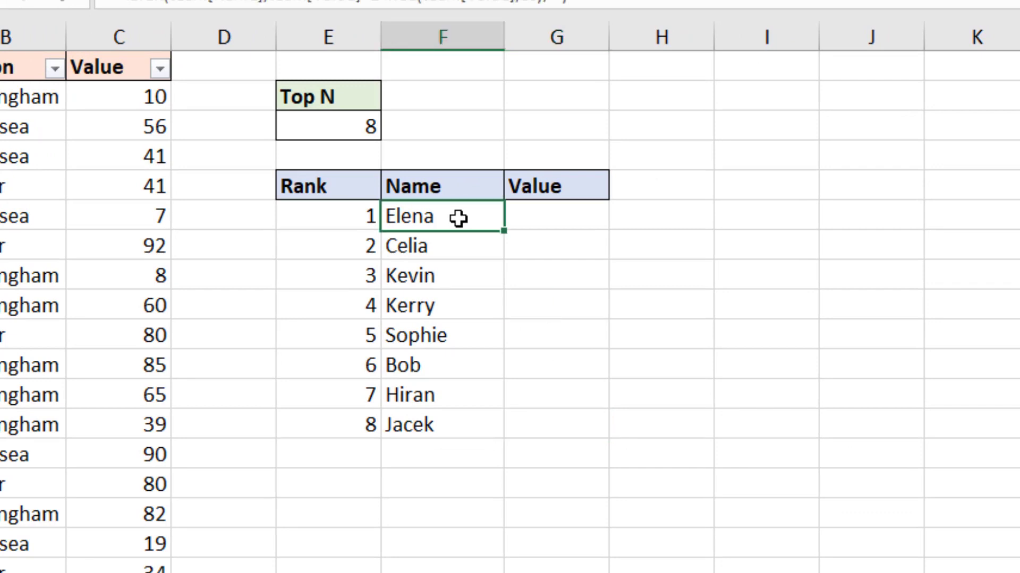
- Wrap F6's FILTER formula in TEXTJOIN with a ", " separator and TRUE to ignore blanks
double_click(458, 217)
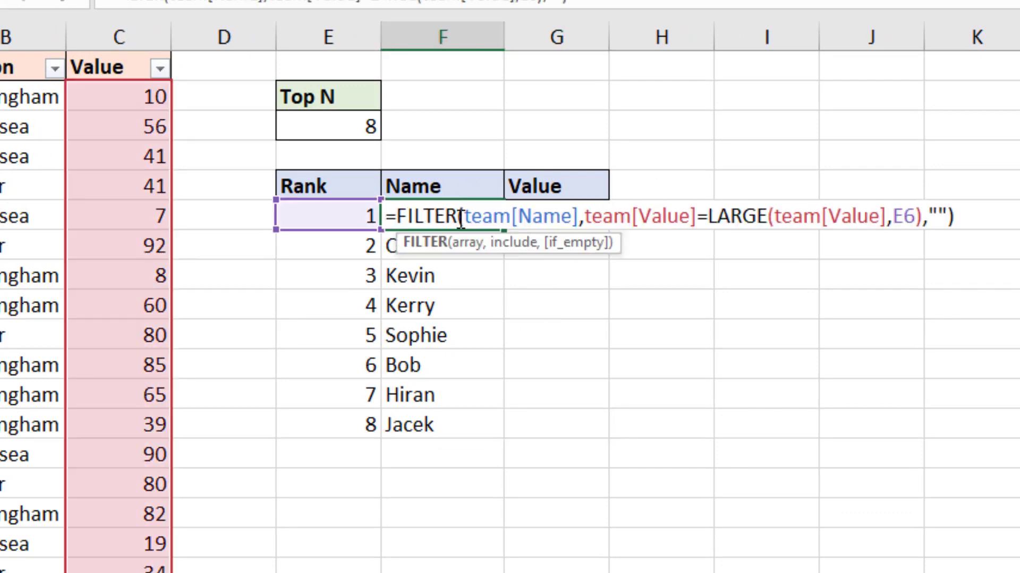
left_click(396, 218)
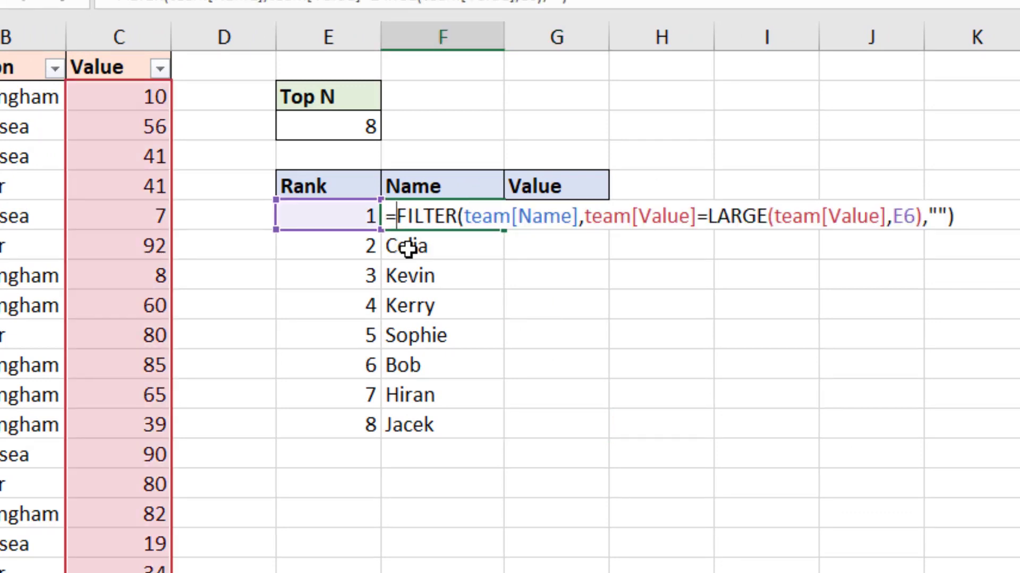
type("text")
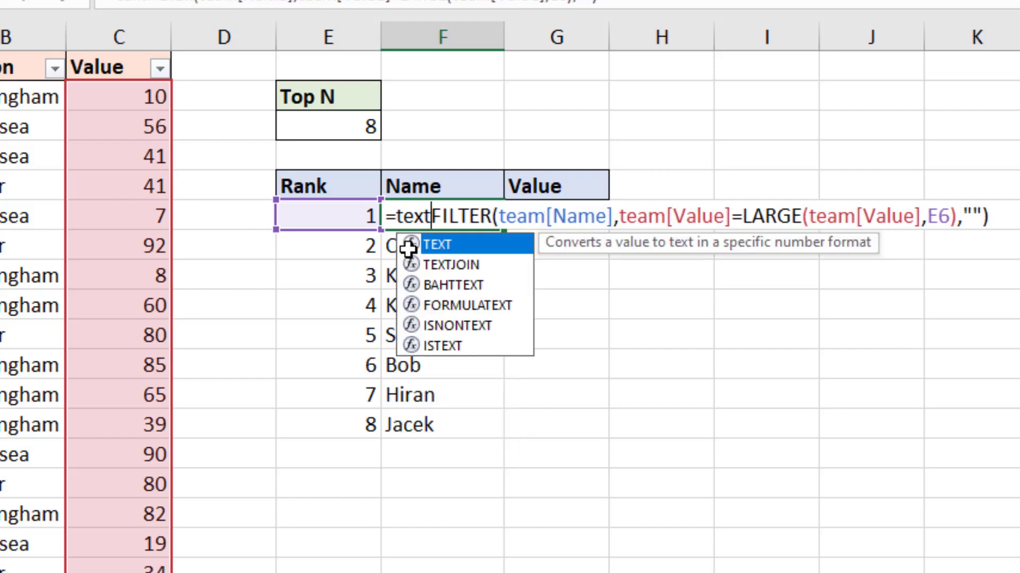
key("Down")
key("Tab")
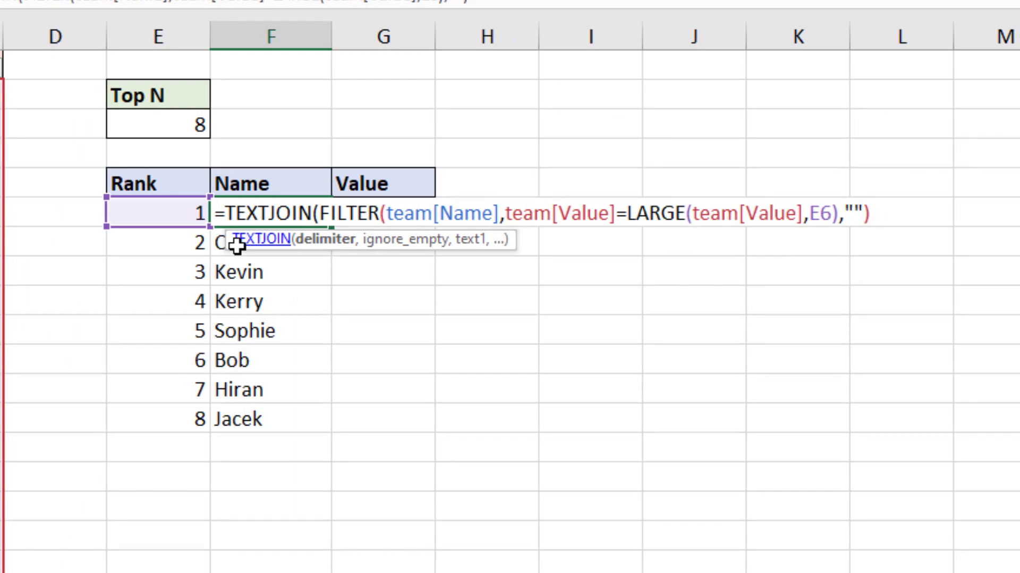
type("\",")
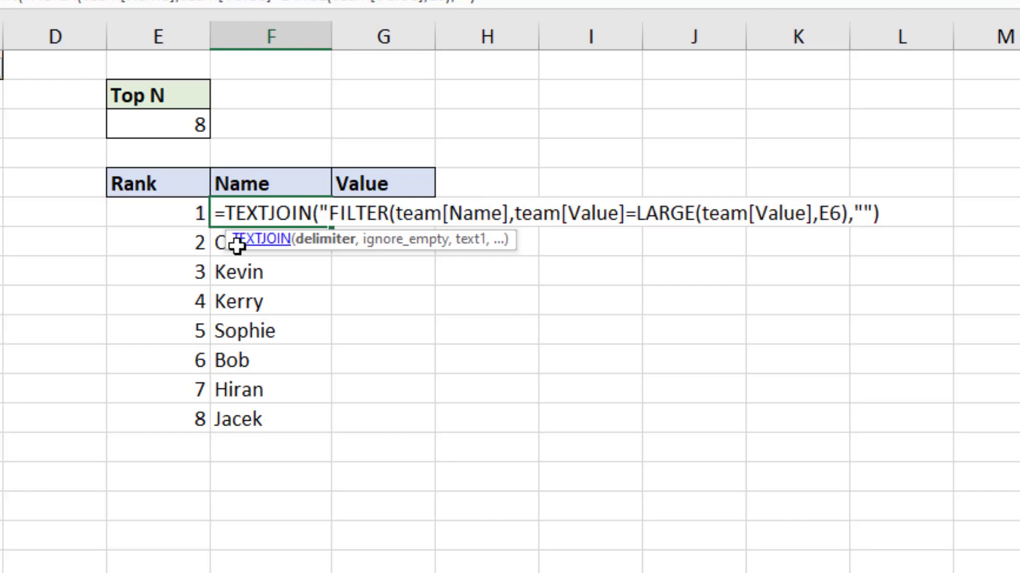
type(" \"")
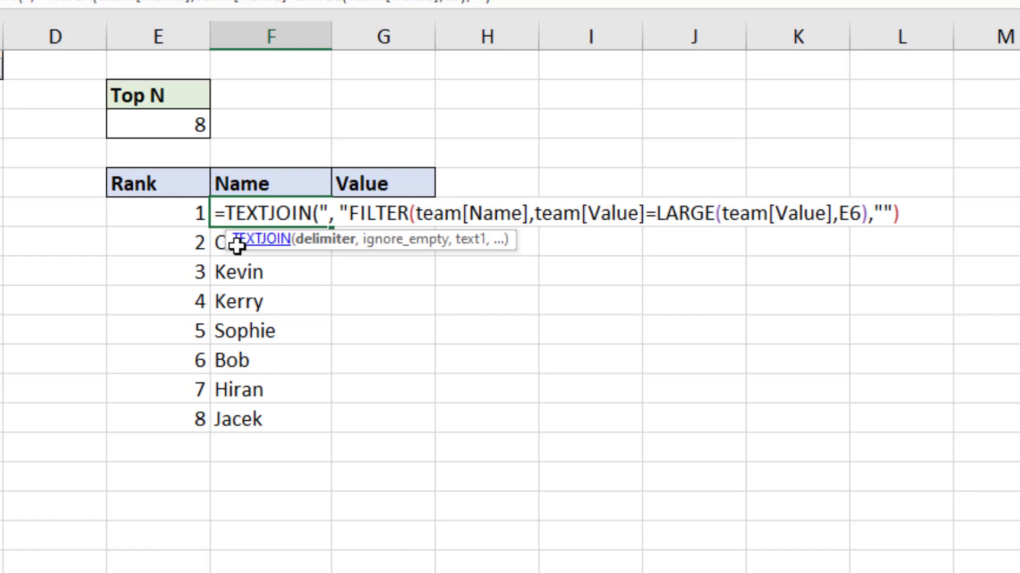
type(",")
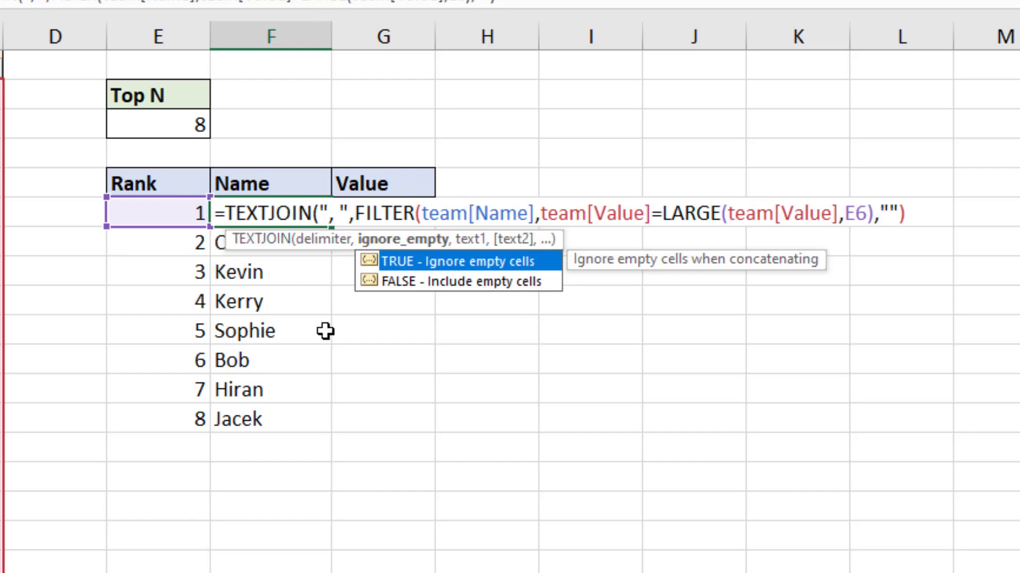
key("Tab")
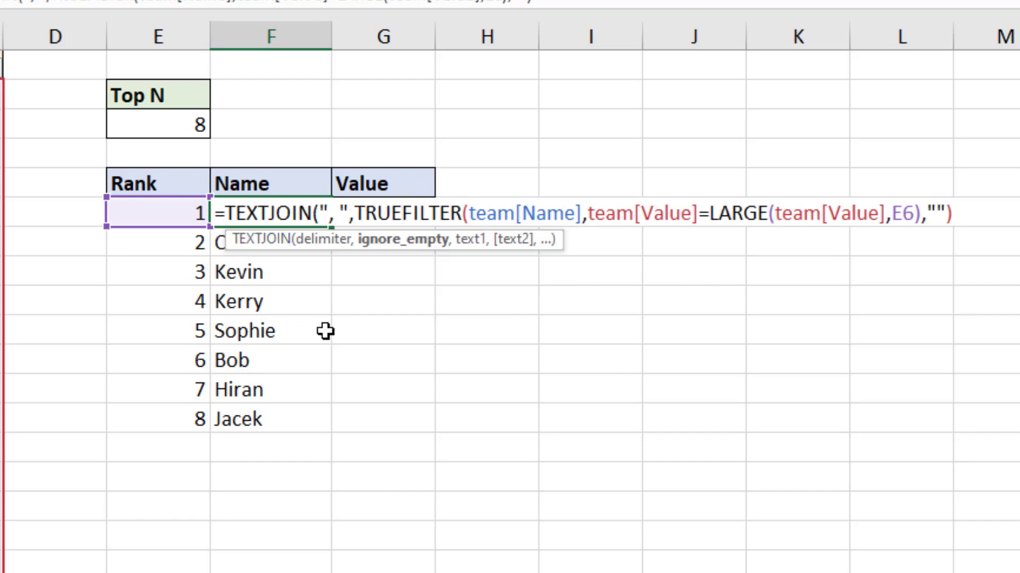
type(",")
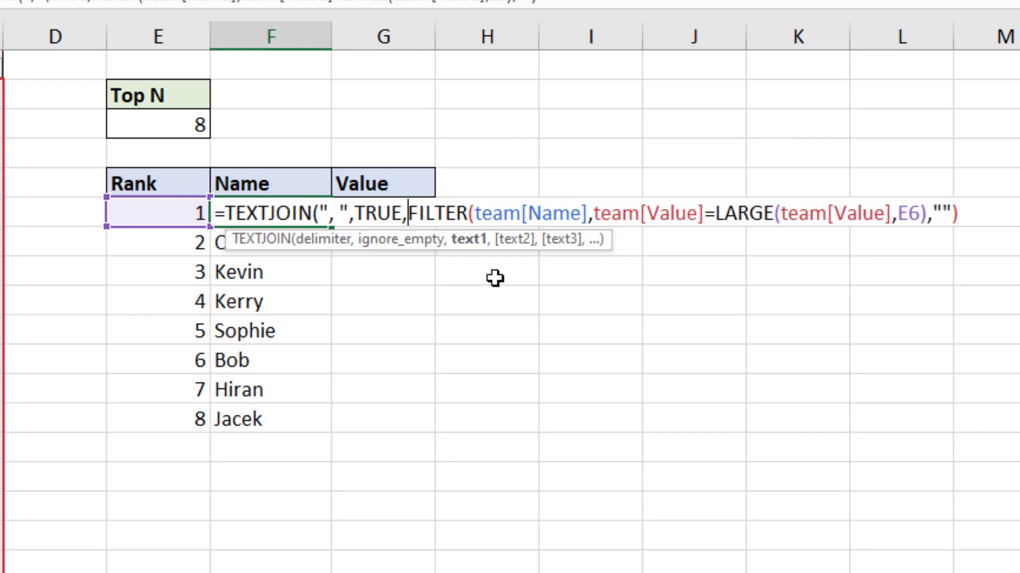
left_click(966, 222)
type(")")
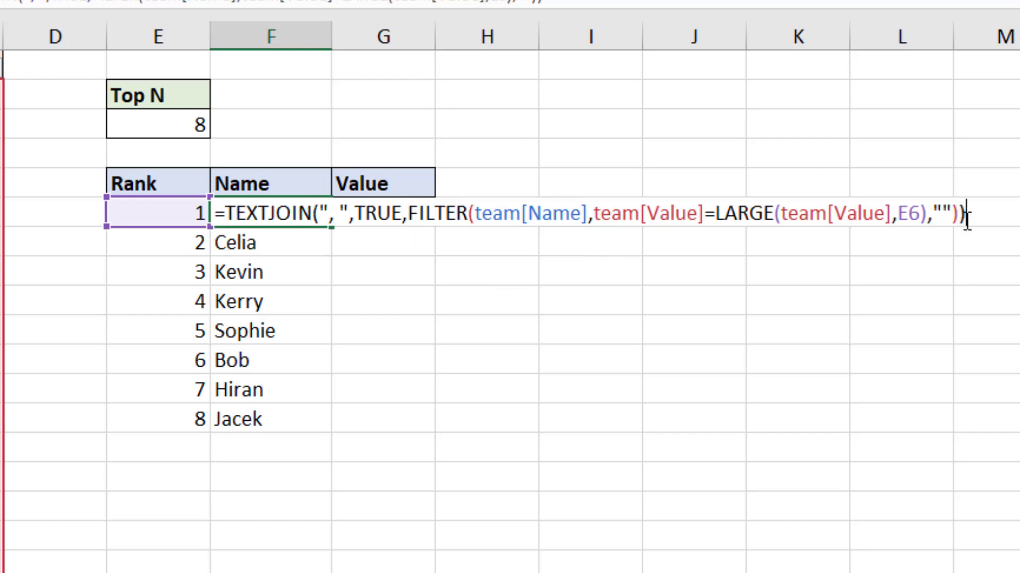
key("Return")
- Fill the joined-name formula down to F13 so ranks 6 and 7 read "Bob, Hiran"
left_click(319, 221)
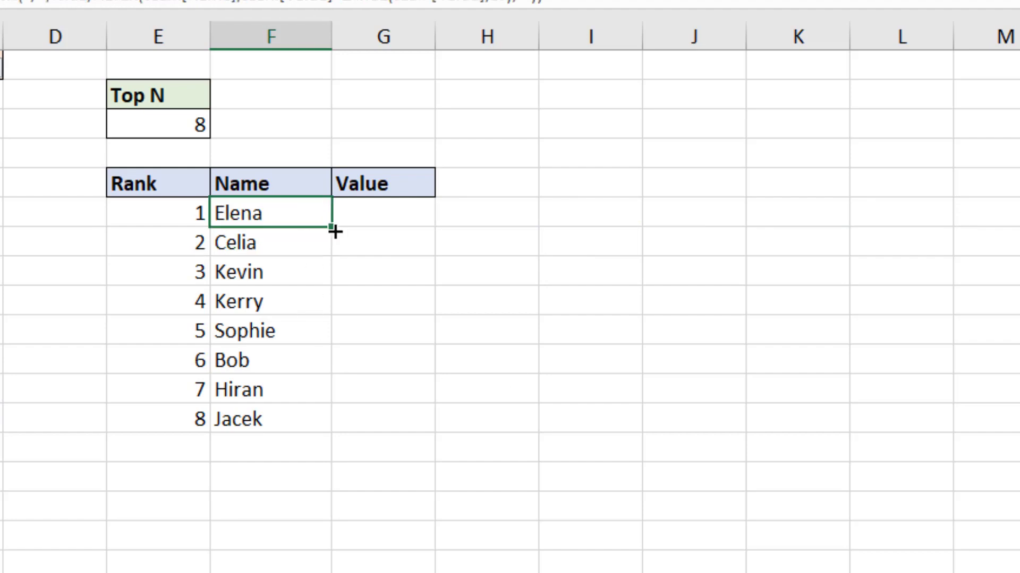
left_click_drag(335, 231, 323, 428)
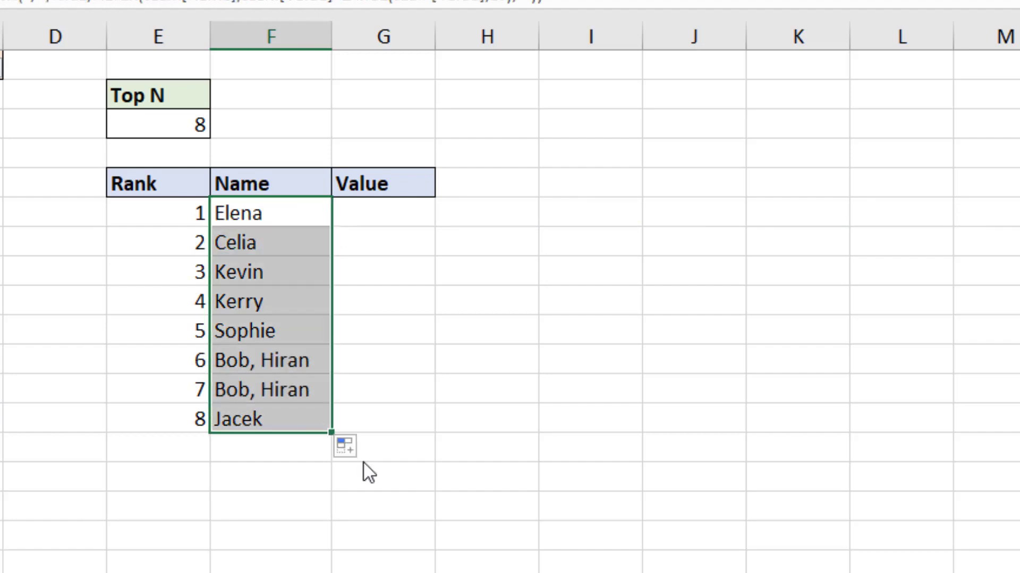
double_click(502, 440)
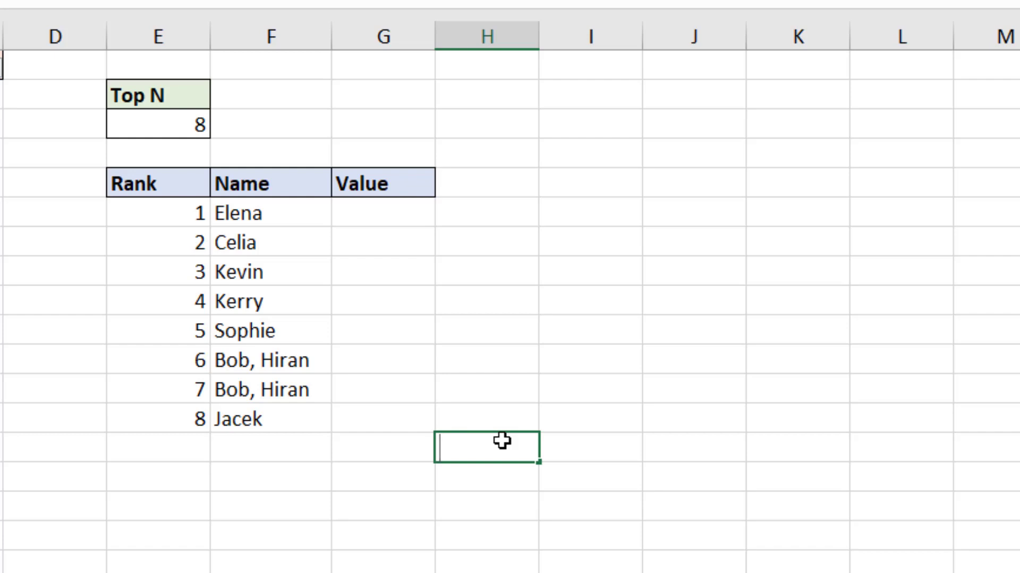
left_click(530, 480)
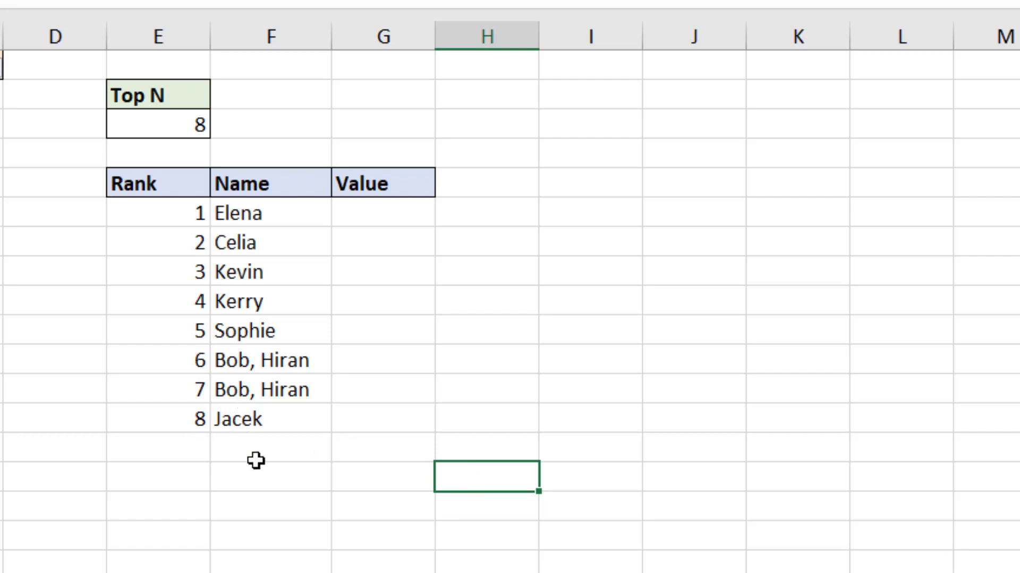
- Enter =LEN(F6)-LEN(SUBSTITUTE(F6,",","")) in J6 and fill it down to row 13
left_click(708, 220)
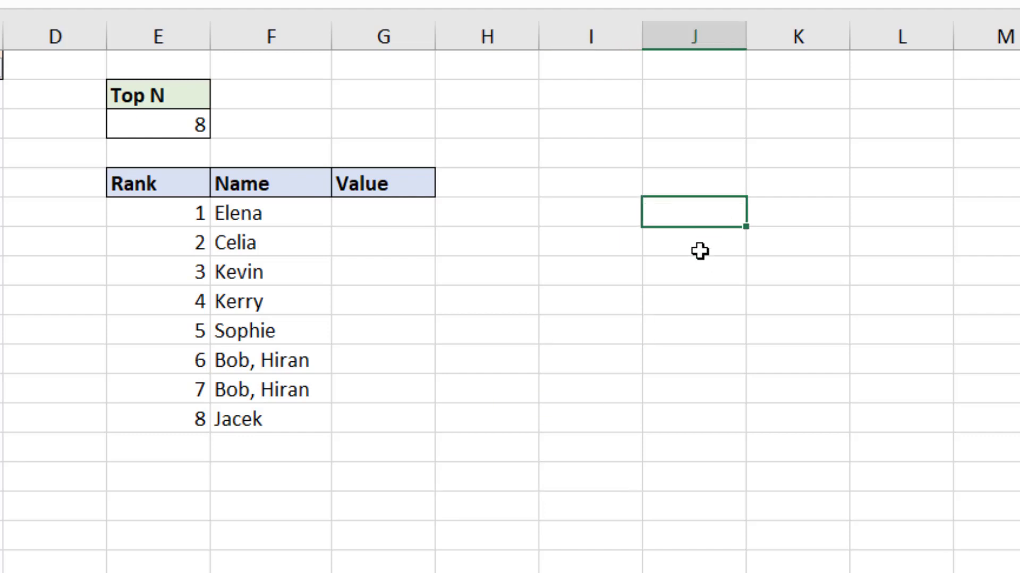
key("F2")
type("=len(")
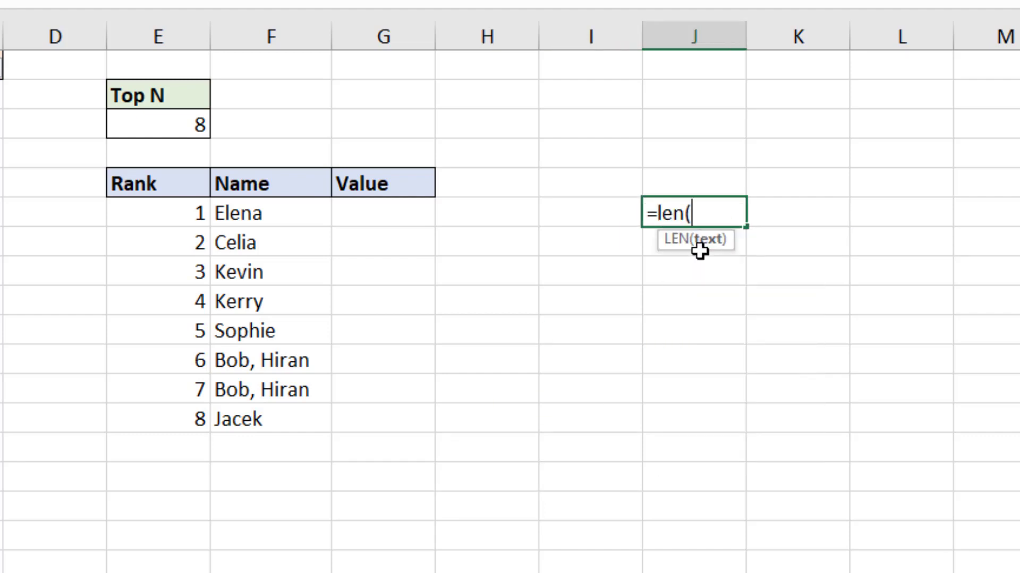
left_click(320, 218)
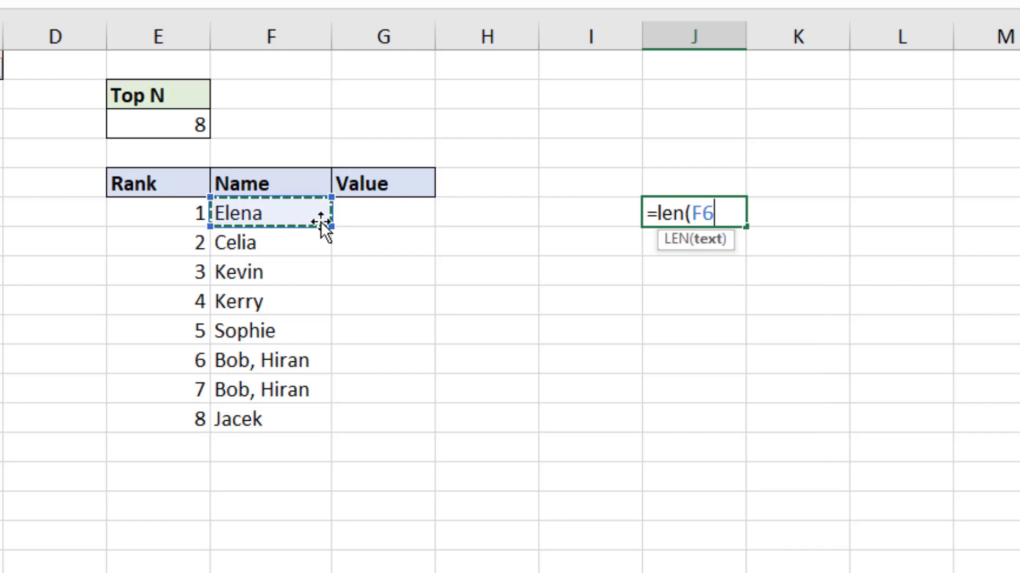
type(")")
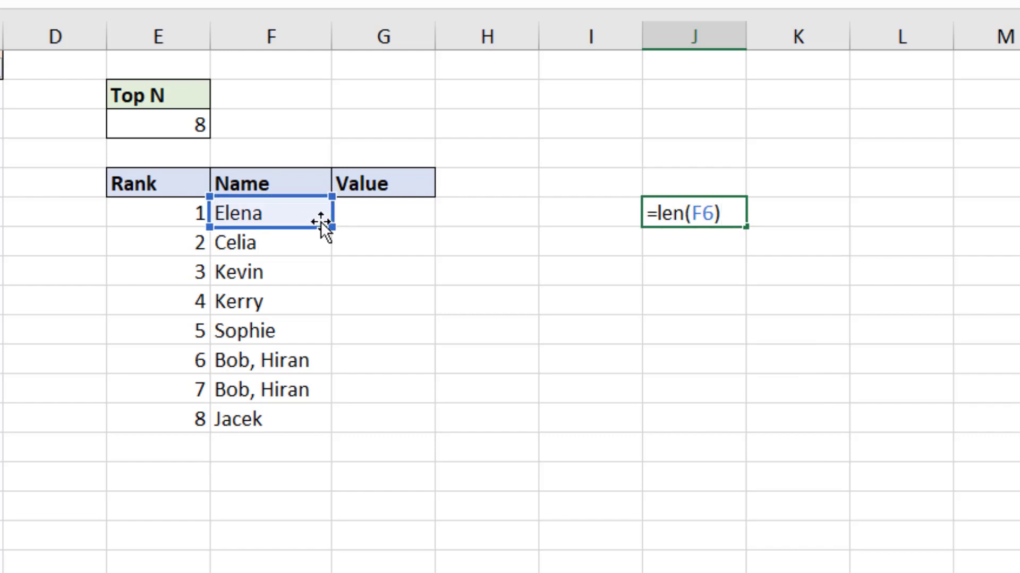
type("-len(")
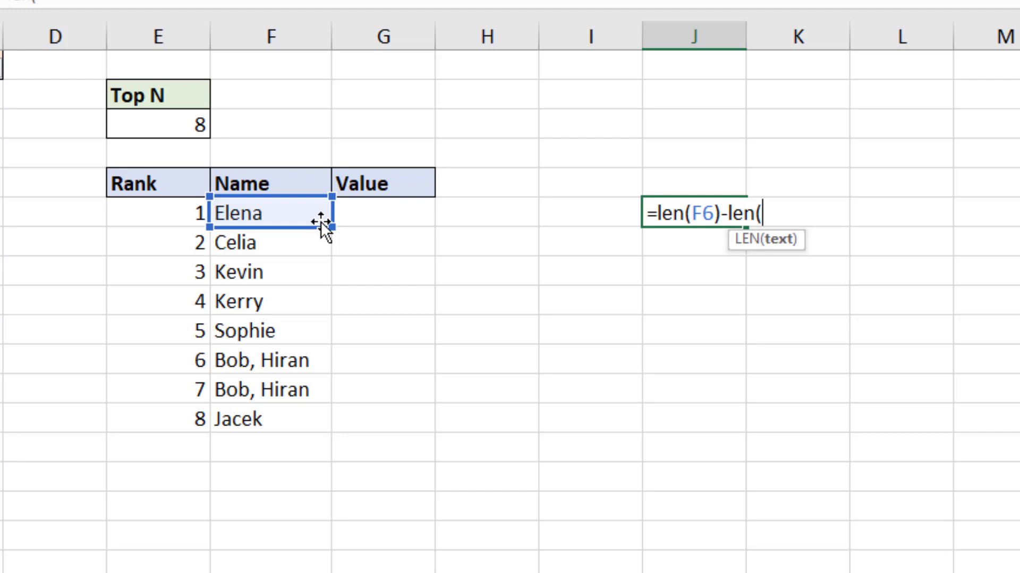
type("subst")
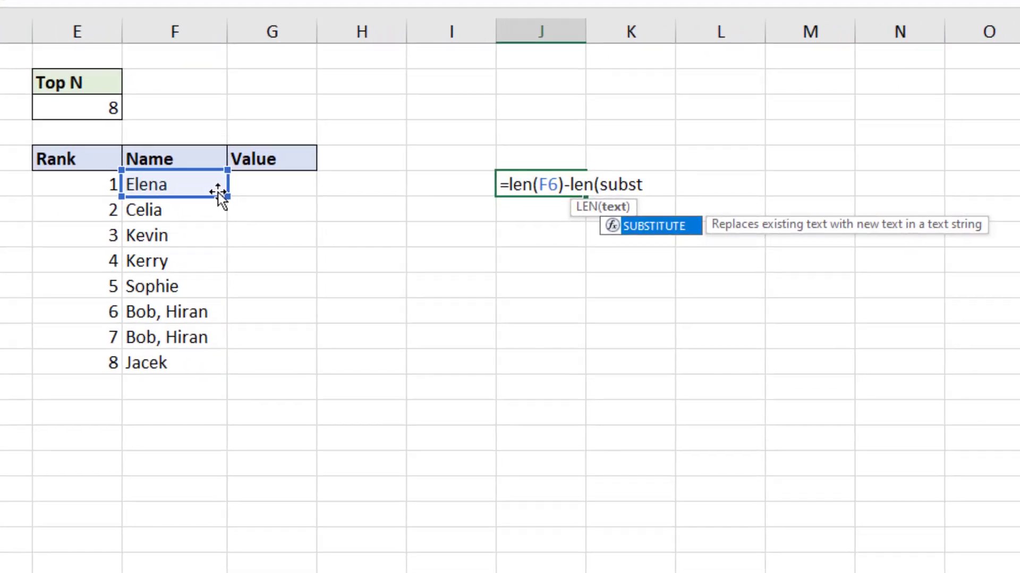
key("Tab")
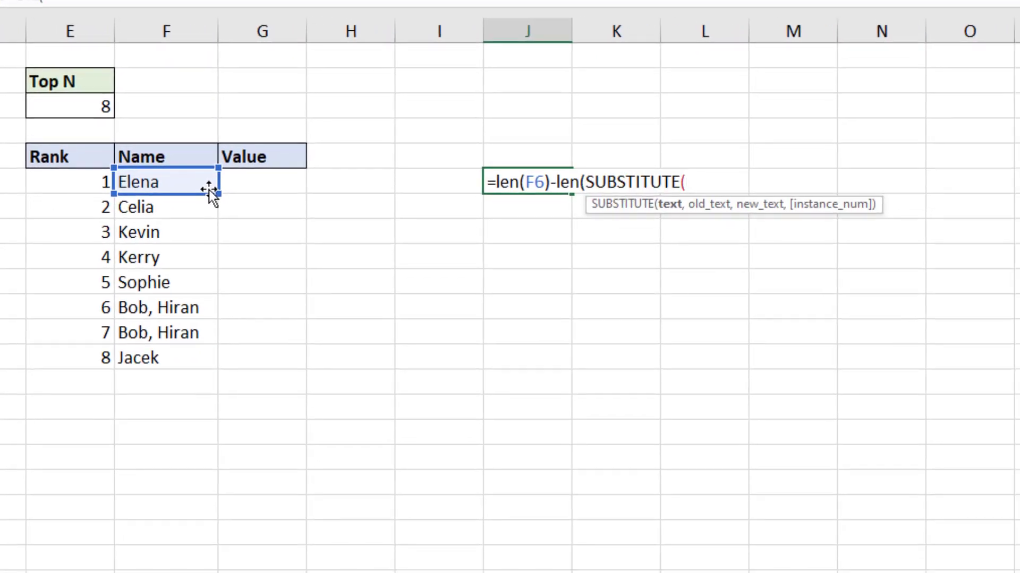
left_click(183, 183)
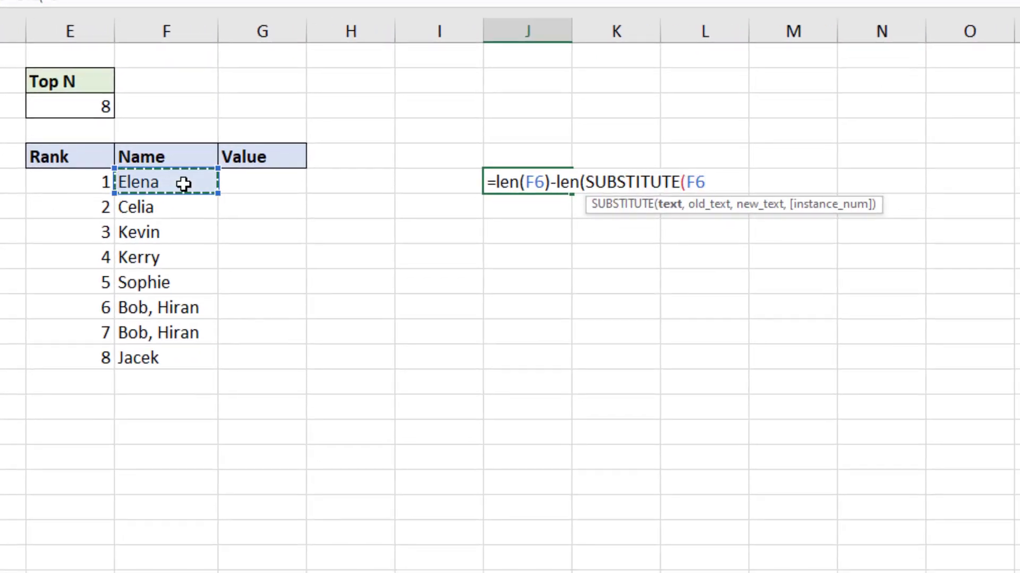
type(",\",")
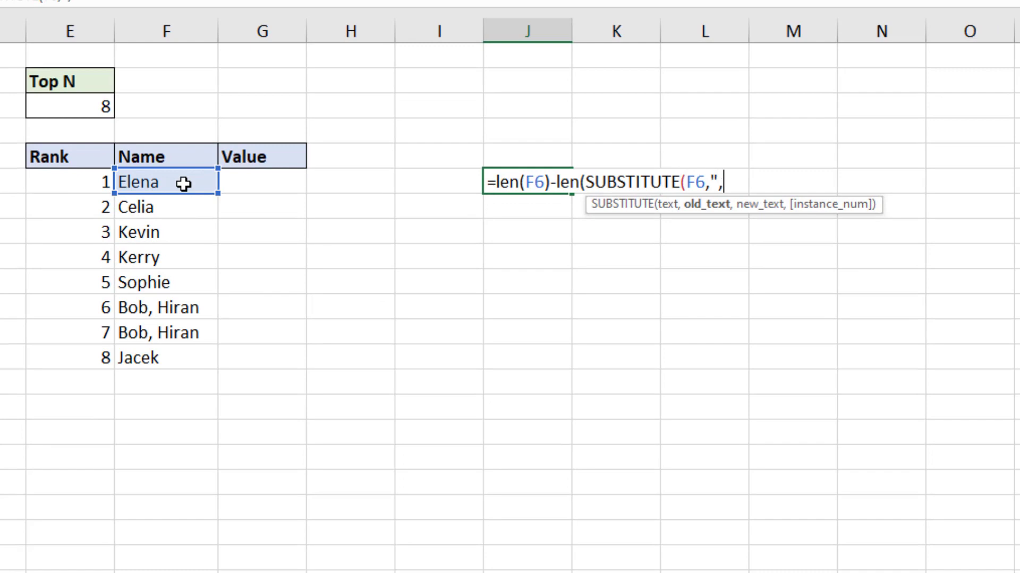
type("\",\"\"")
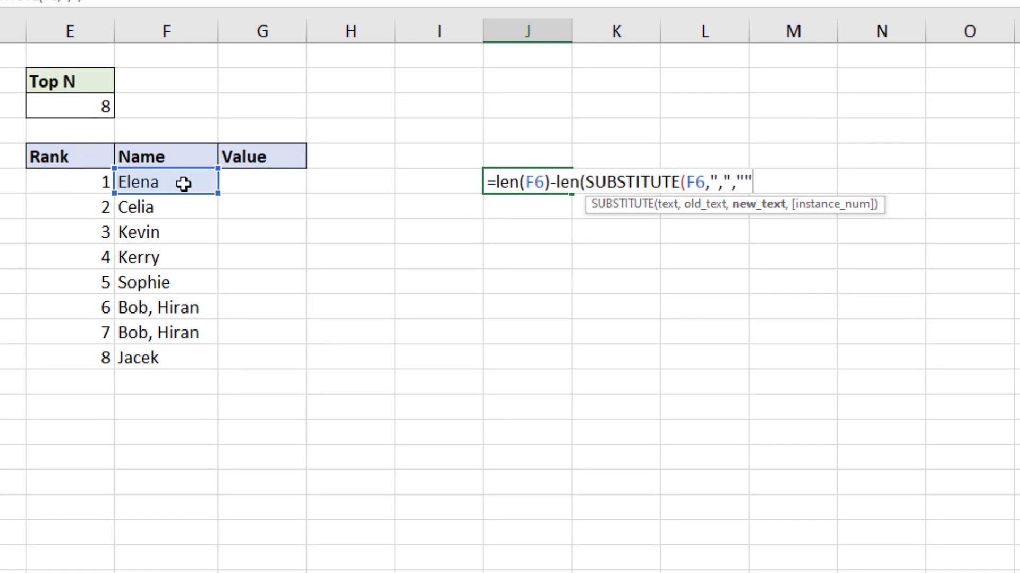
type("))")
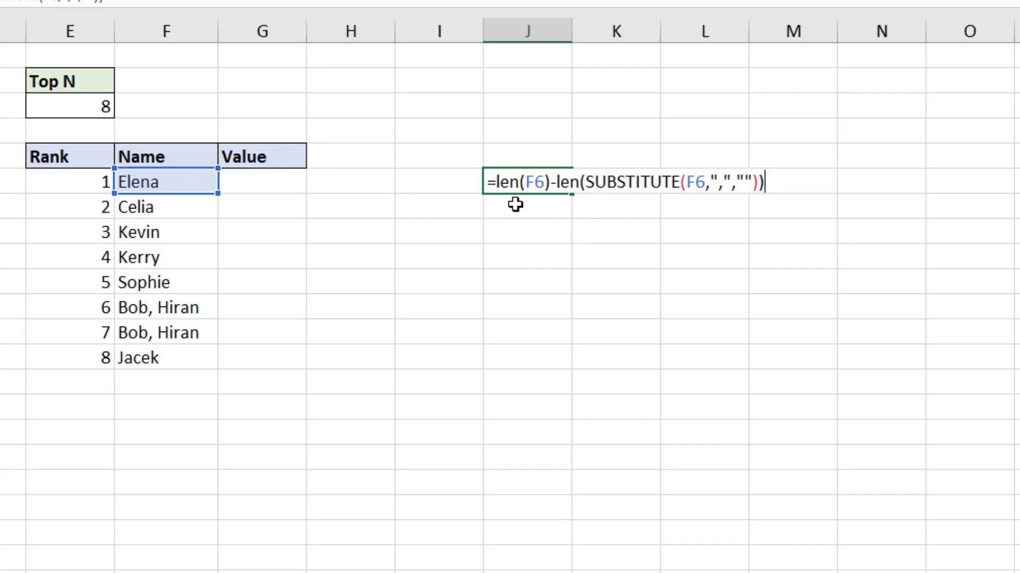
key("Return")
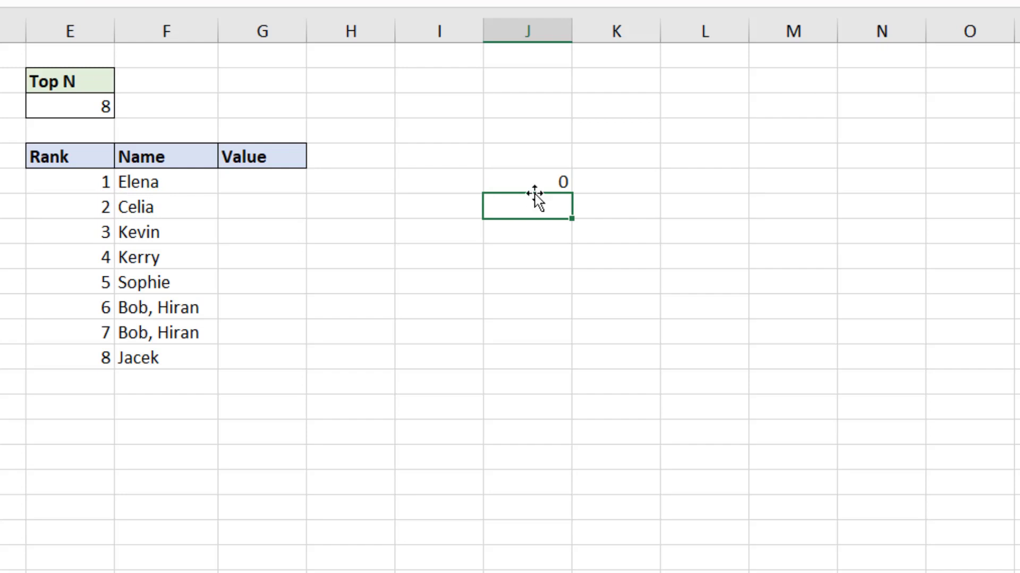
left_click(547, 187)
left_click_drag(572, 195, 562, 374)
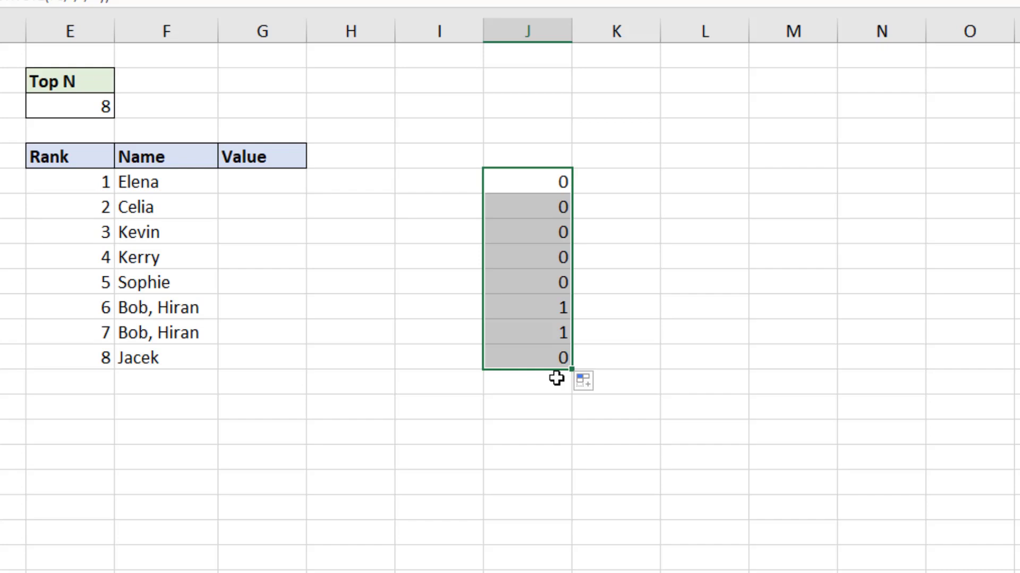
- Enter 1 in I6 as the starting index
left_click(441, 181)
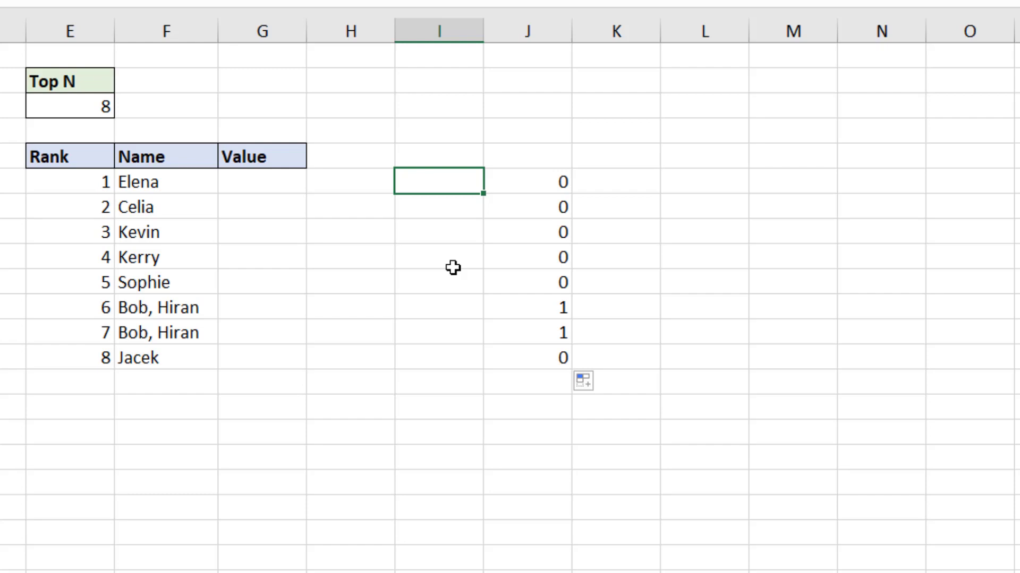
type("1")
key("Return")
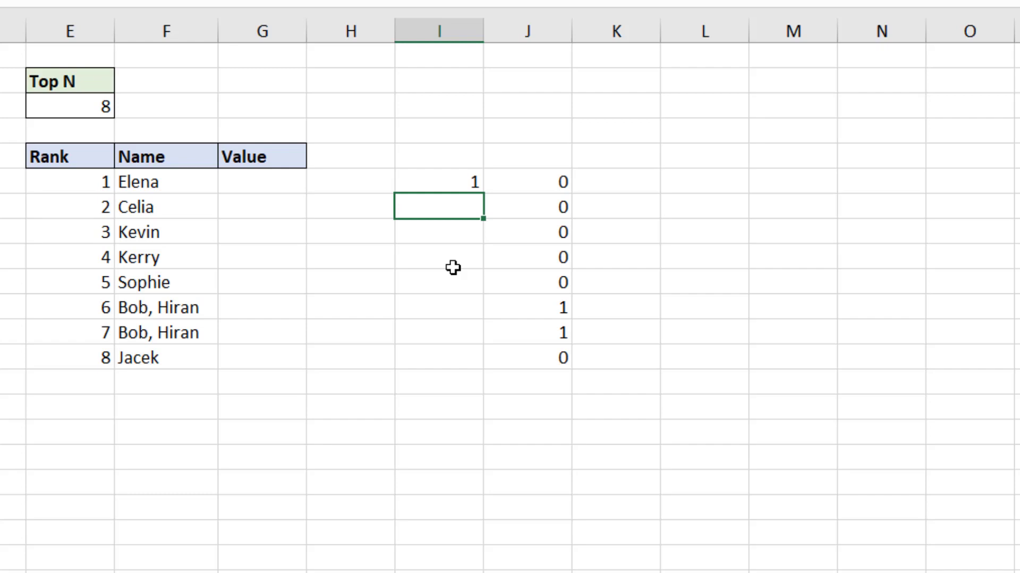
- Enter =I6+1+J6 in I7 and fill down to row 13, giving 1–6, 8, 10
type("=")
left_click(465, 183)
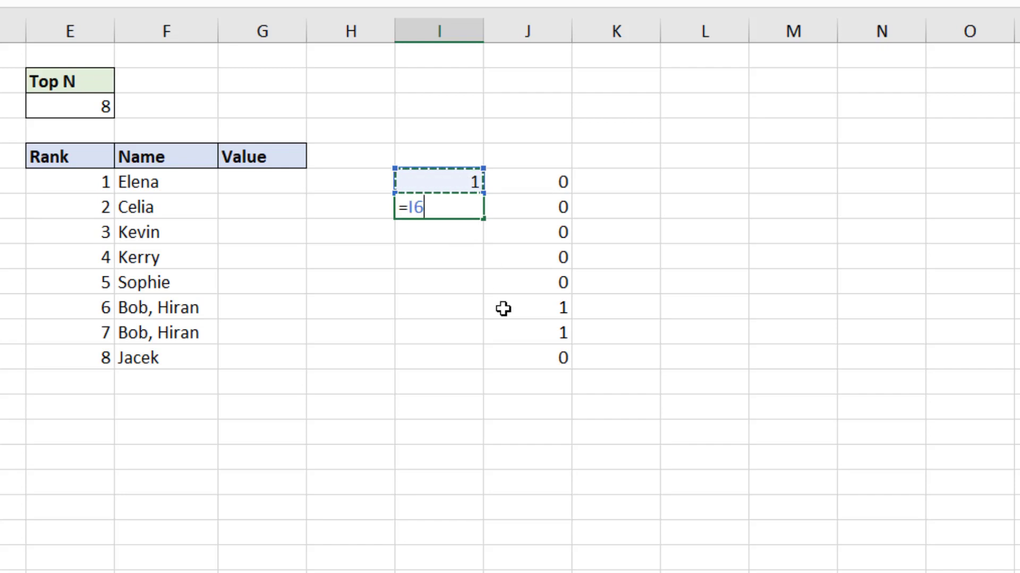
type("+1")
type("+")
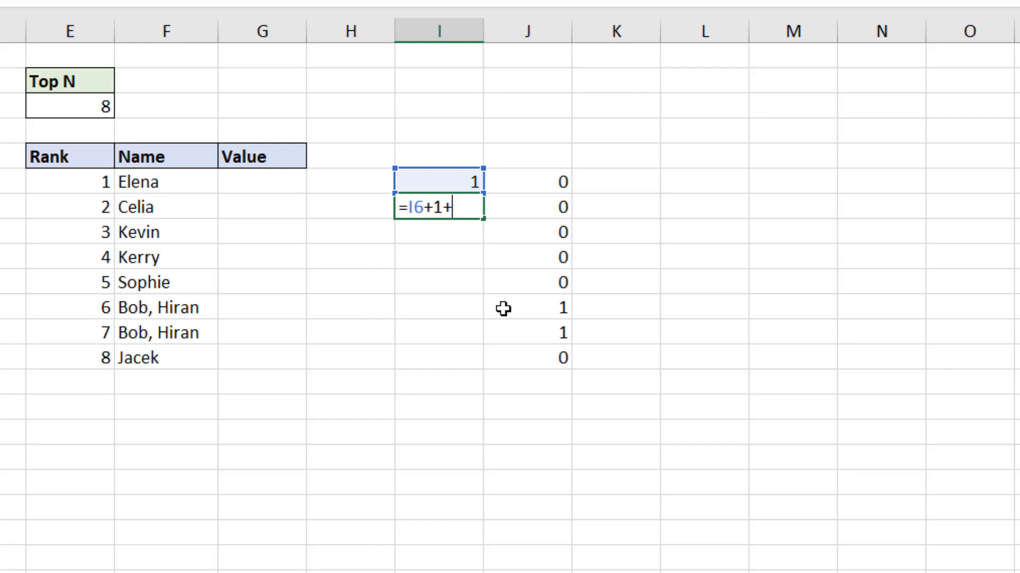
left_click(551, 190)
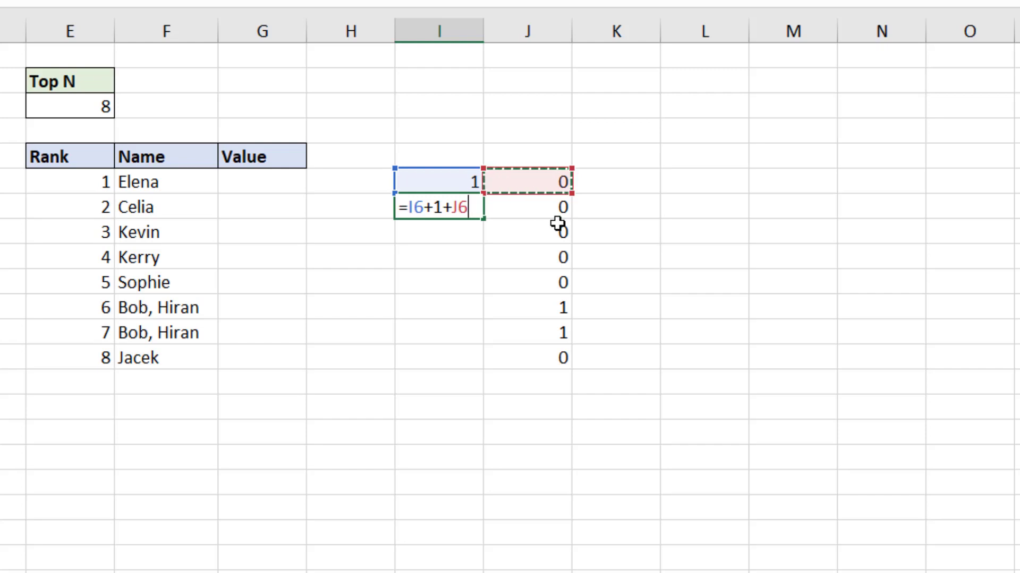
key("Return")
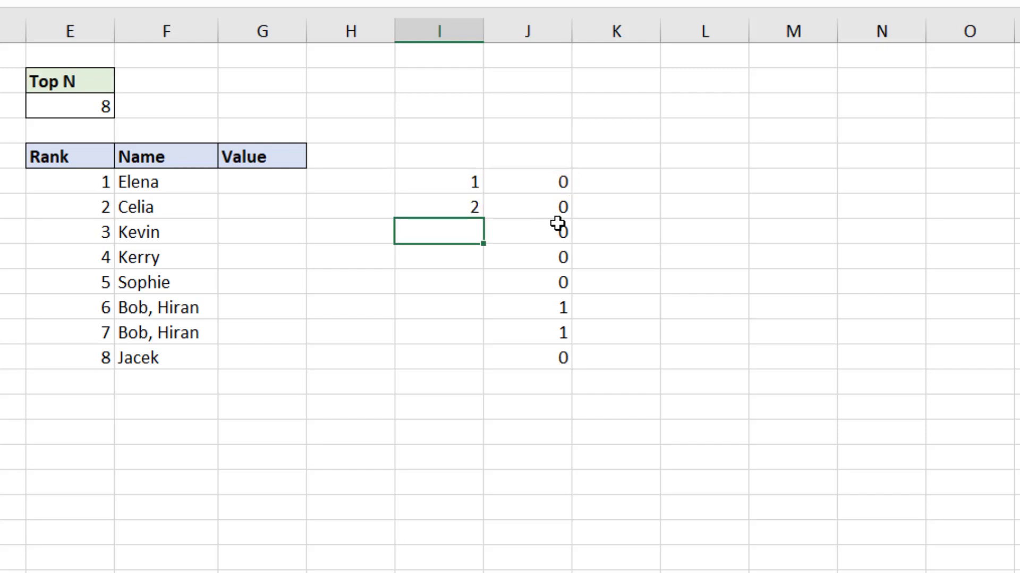
left_click(478, 207)
left_click_drag(484, 218, 482, 369)
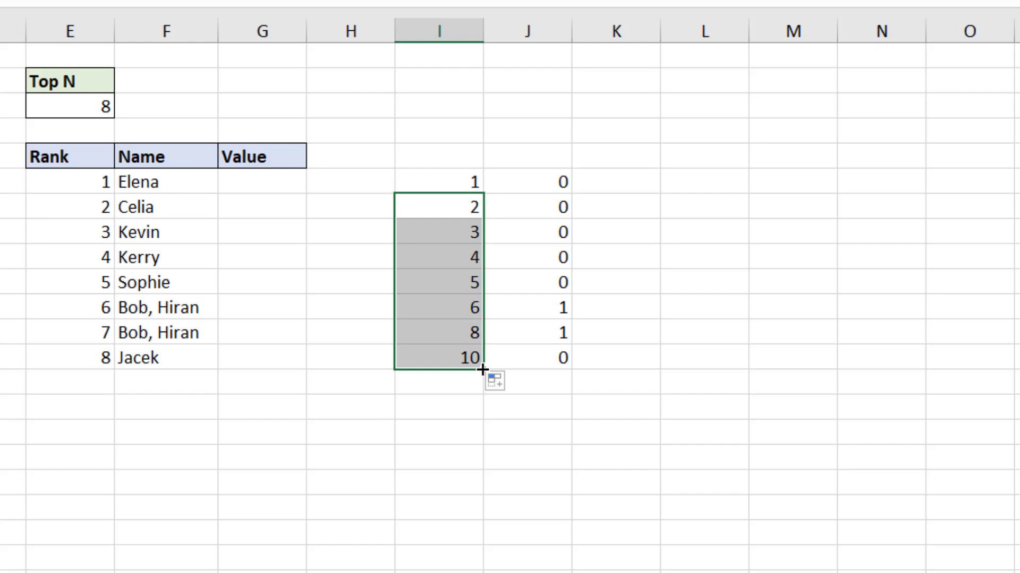
- Change the LARGE argument in F6's Name formula from E6 to I6 and fill it down to F13
double_click(199, 185)
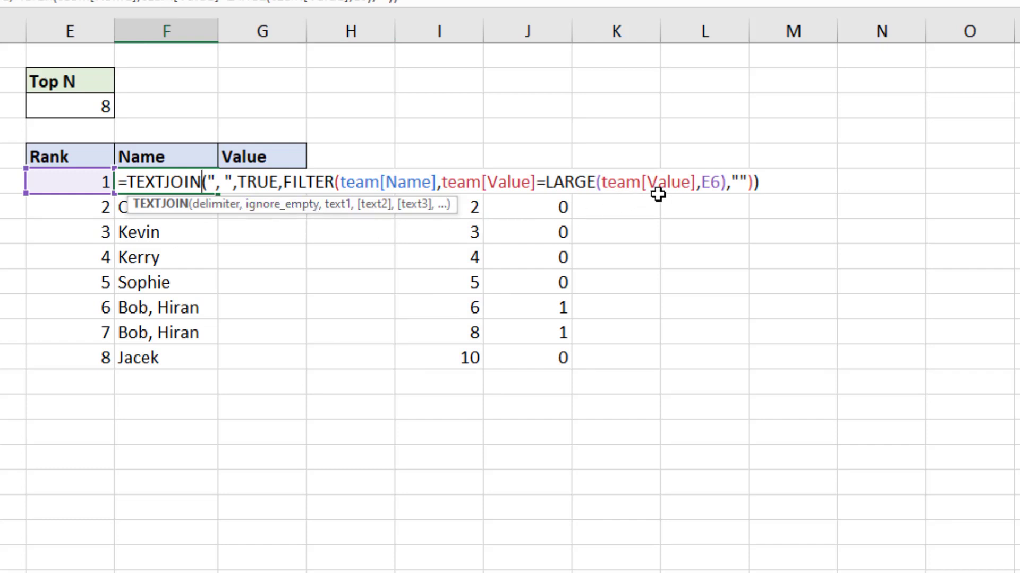
left_click_drag(705, 181, 720, 182)
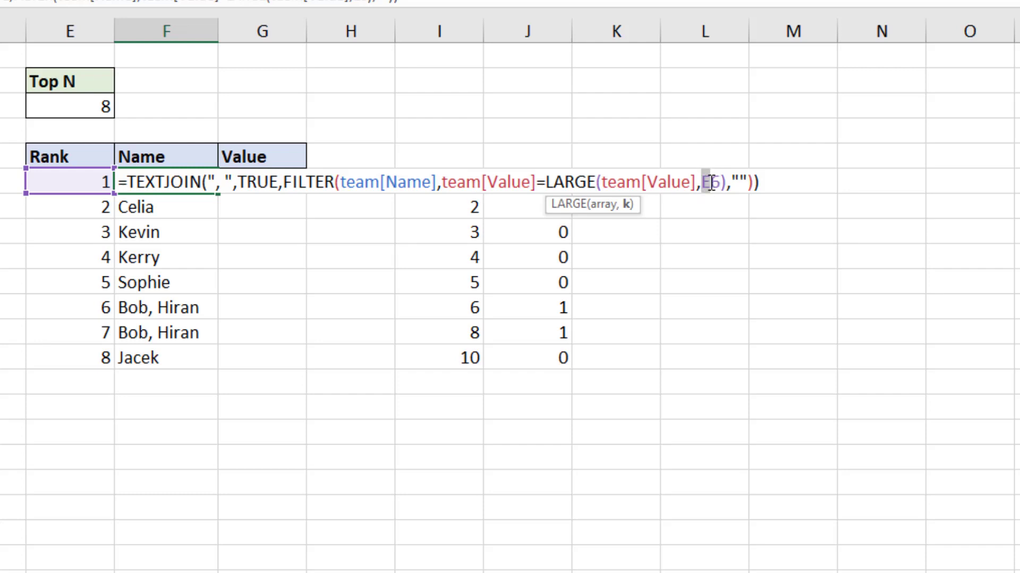
type("I")
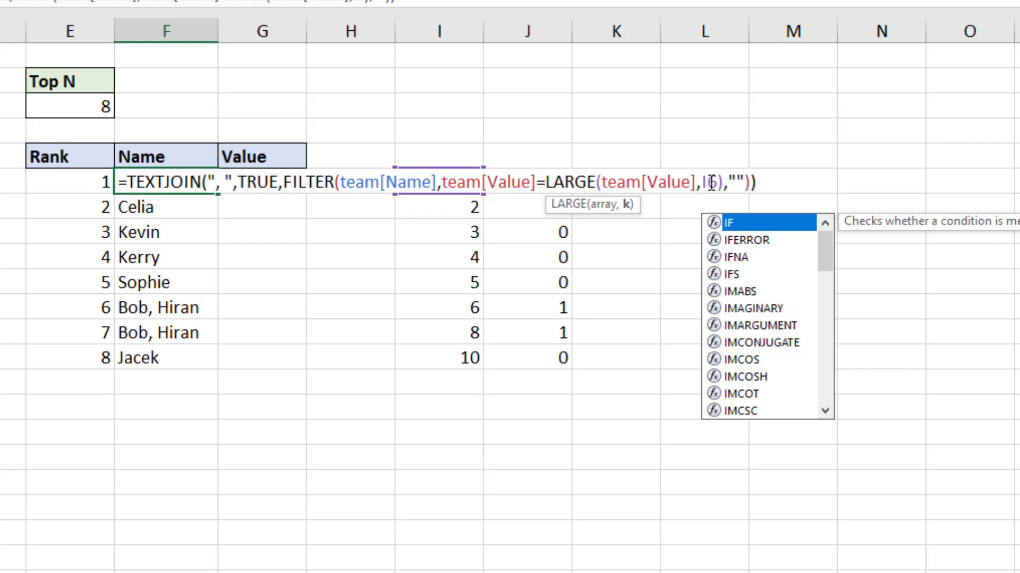
key("Return")
left_click(199, 187)
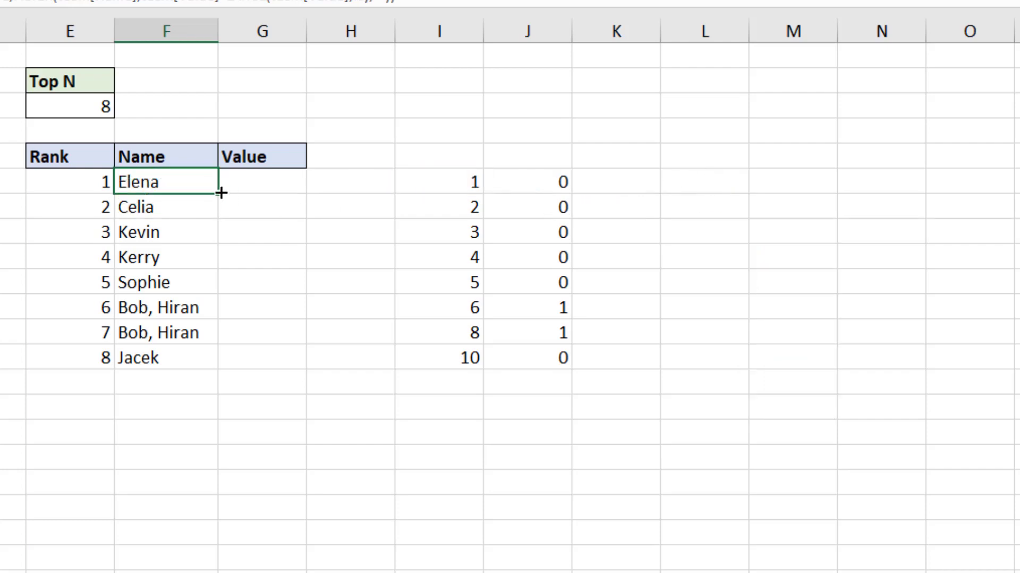
left_click_drag(219, 193, 223, 376)
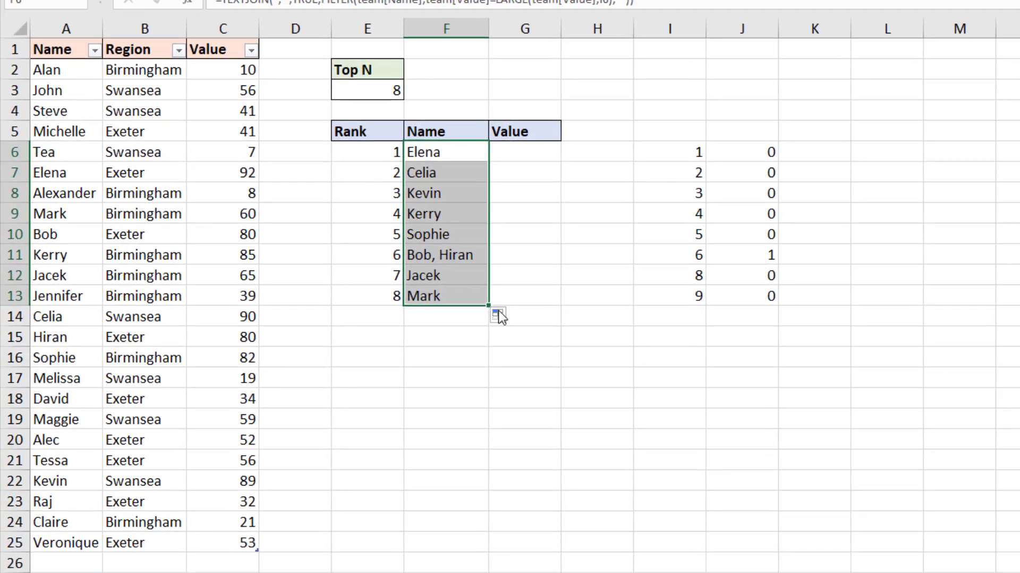
left_click(537, 327)
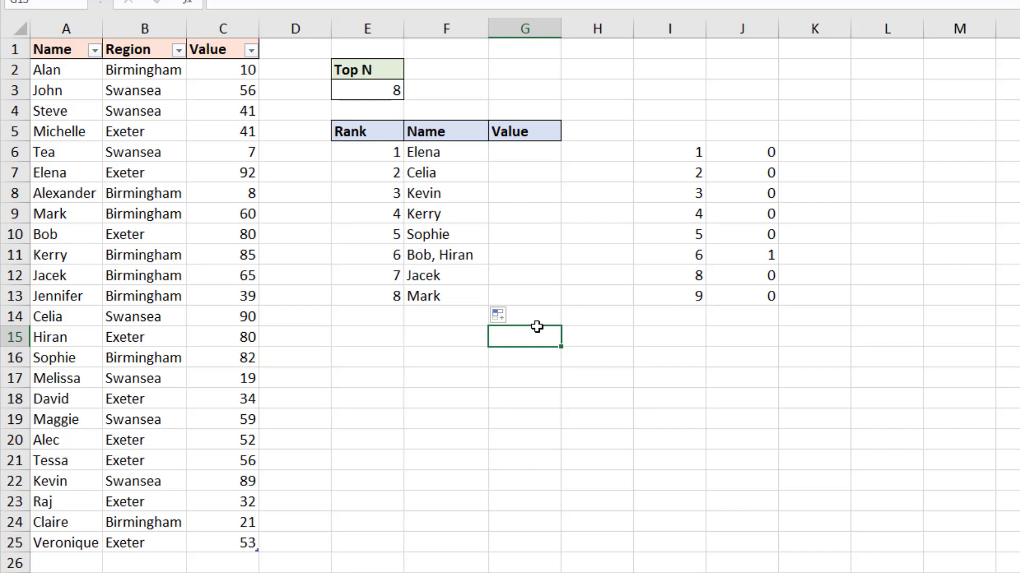
- Hide helper columns I and J
key("Up")
key("Up")
key("Up")
key("Up")
key("Up")
key("Up")
key("Up")
key("Up")
key("Up")
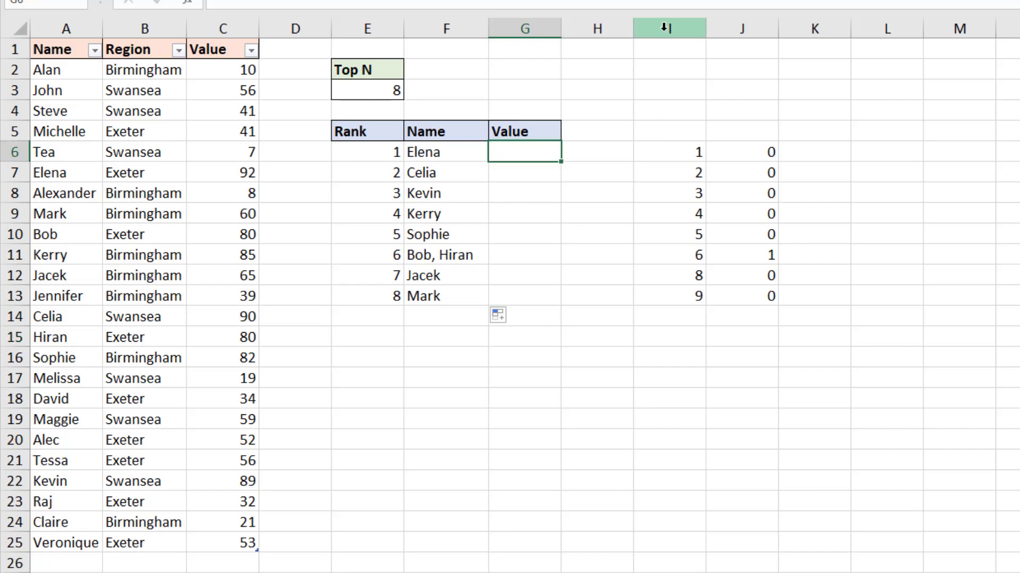
left_click_drag(665, 27, 735, 32)
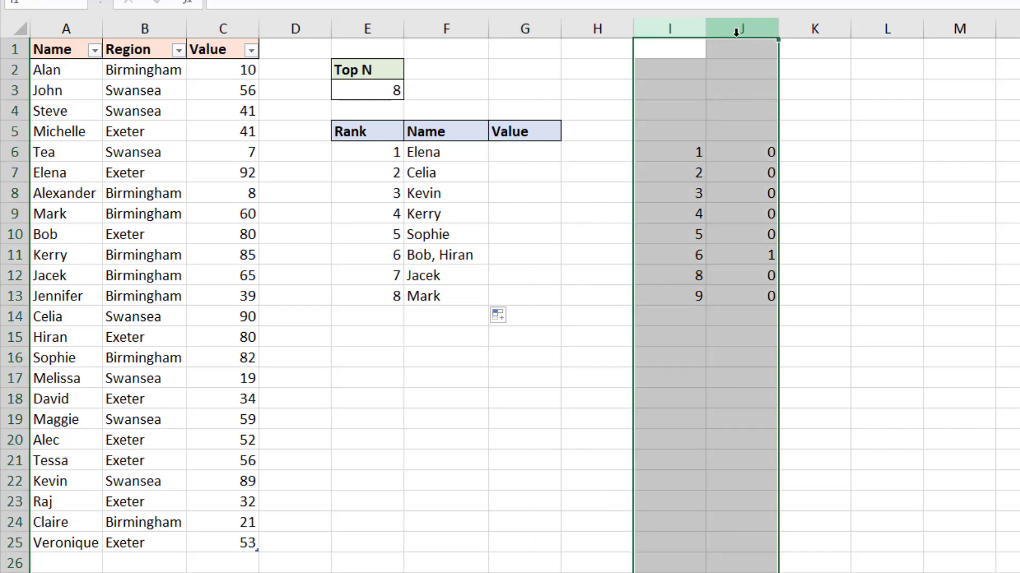
right_click(735, 32)
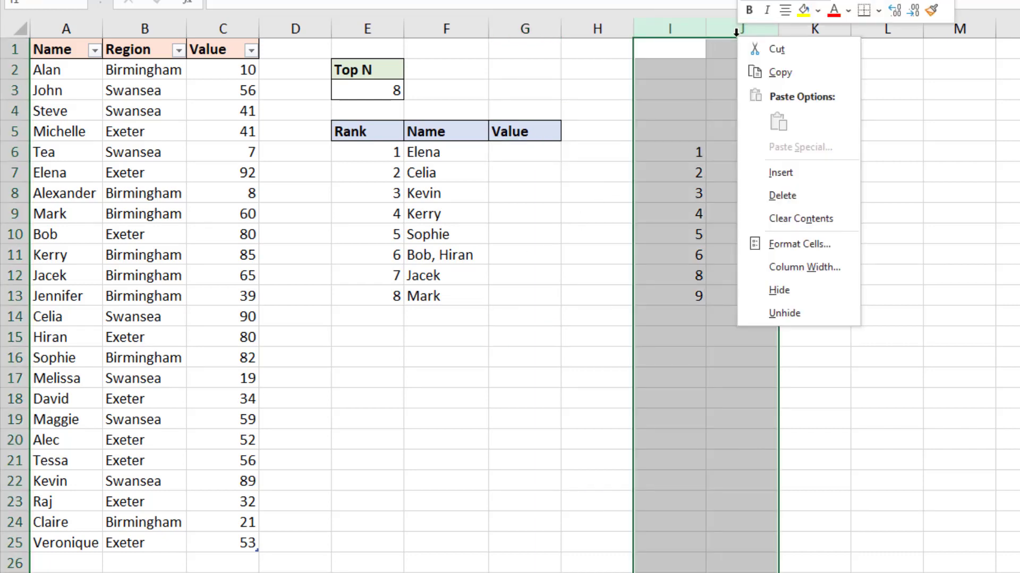
left_click(780, 291)
- Copy LARGE(team[Value],I6) from F6's formula and paste it into G6
left_click(535, 160)
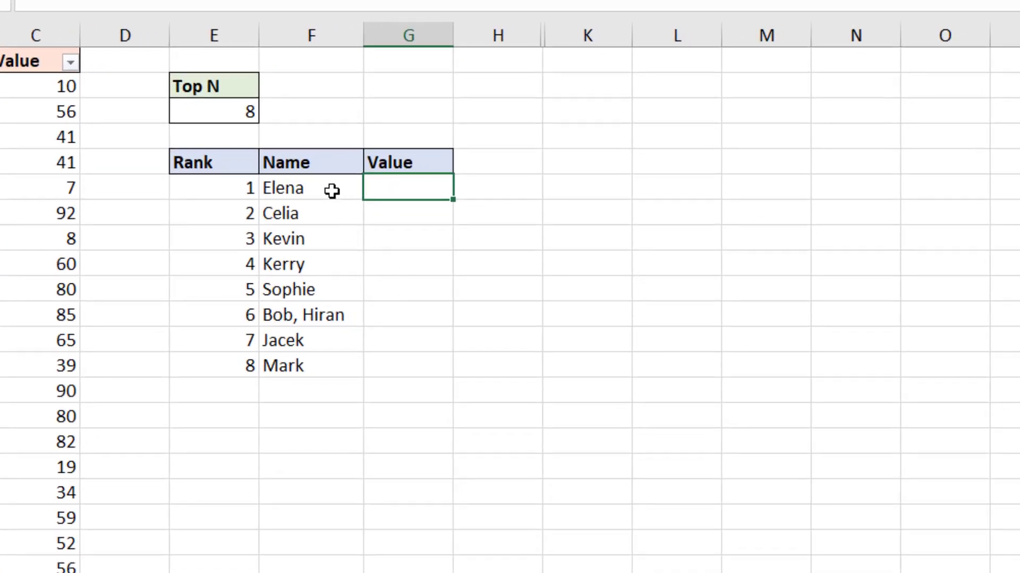
double_click(331, 190)
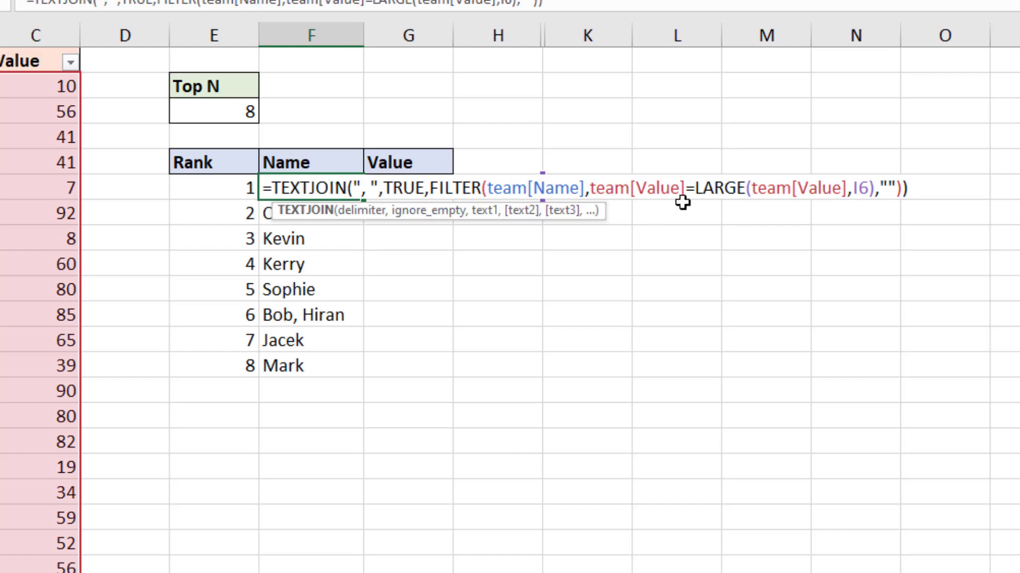
left_click_drag(693, 192, 863, 197)
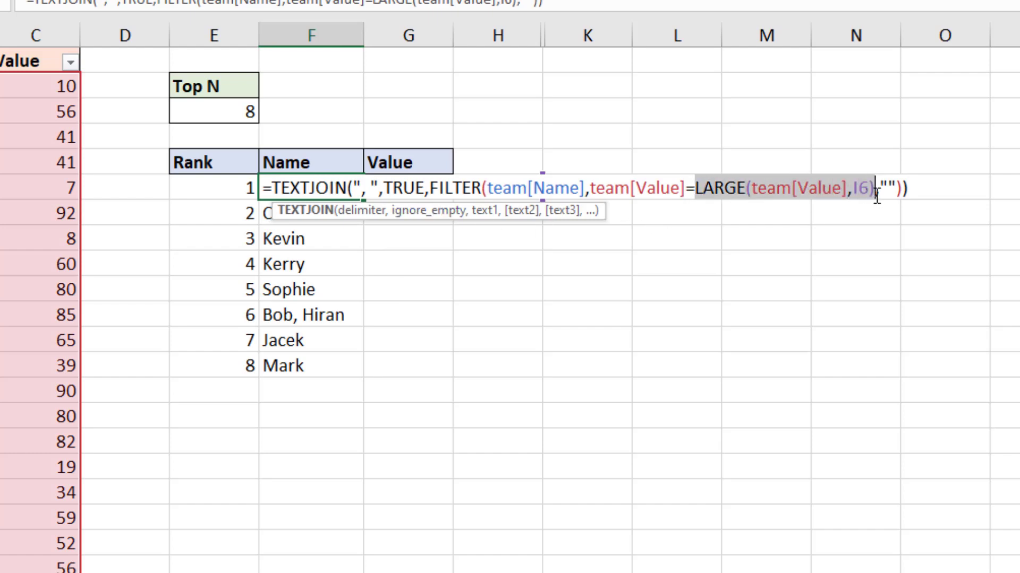
right_click(876, 196)
left_click(870, 234)
key("Escape")
left_click(428, 184)
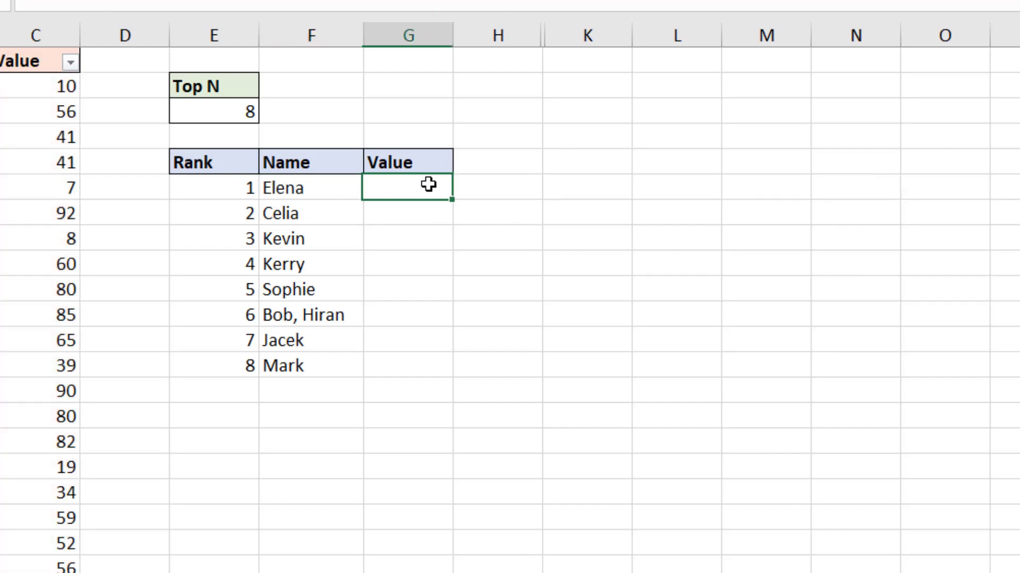
double_click(428, 184)
key("ctrl+v")
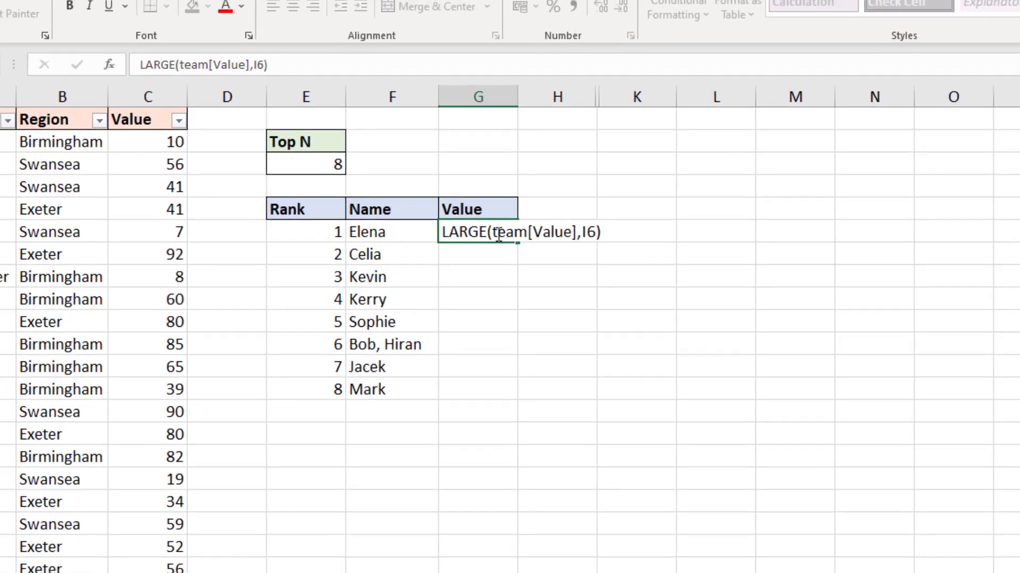
key("Return")
- Add a leading = to G6 so it shows 92, then fill it down to row 13
left_click(497, 231)
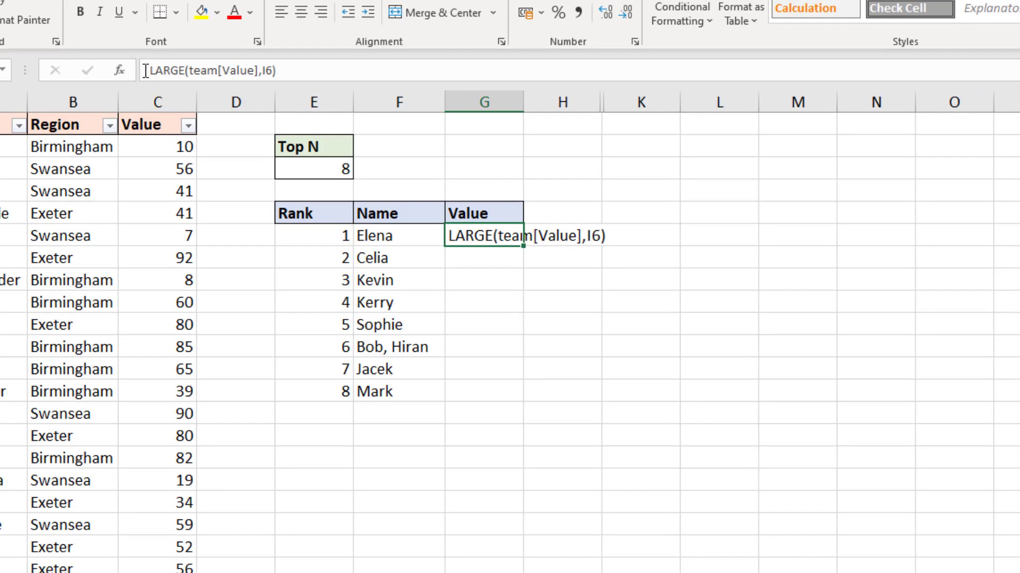
left_click(145, 70)
type("=")
key("Return")
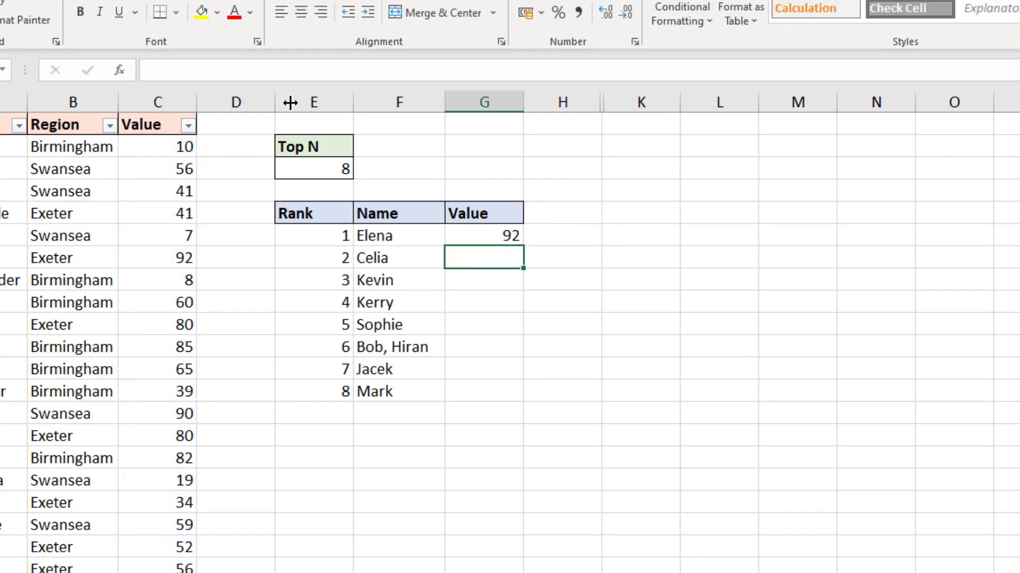
left_click(467, 233)
left_click_drag(524, 247, 522, 403)
left_click(563, 350)
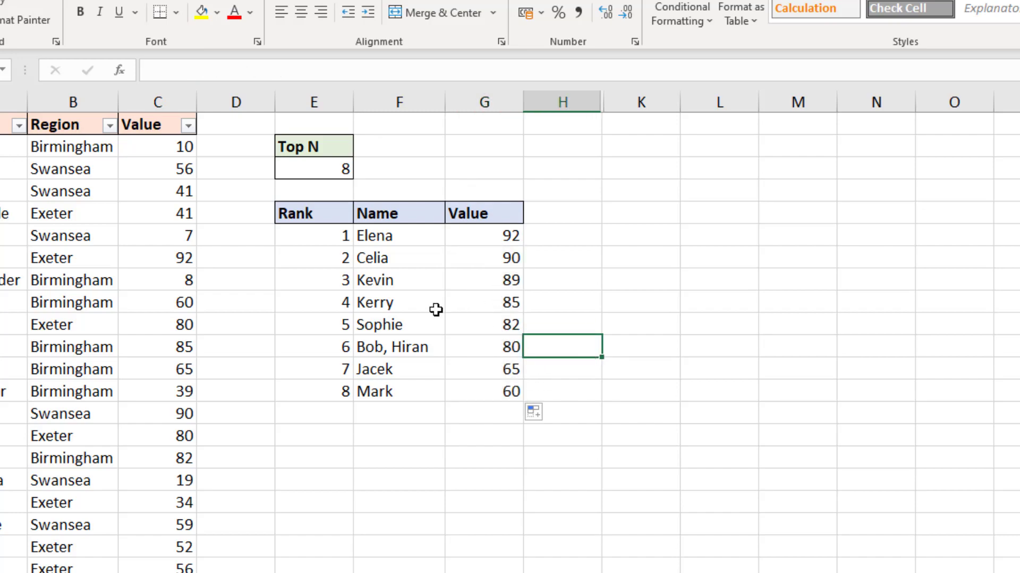
left_click(340, 170)
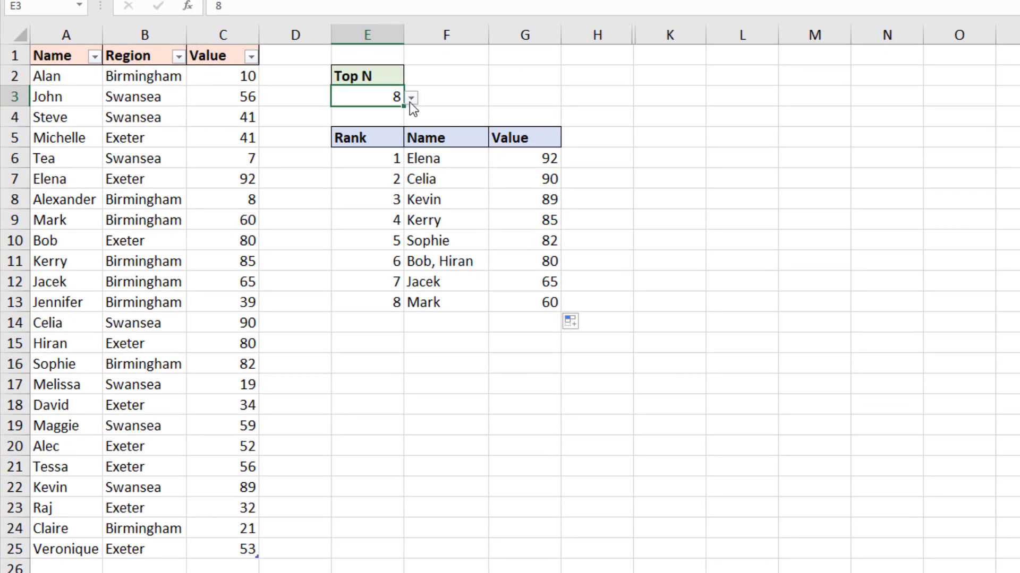
left_click(409, 102)
left_click(403, 112)
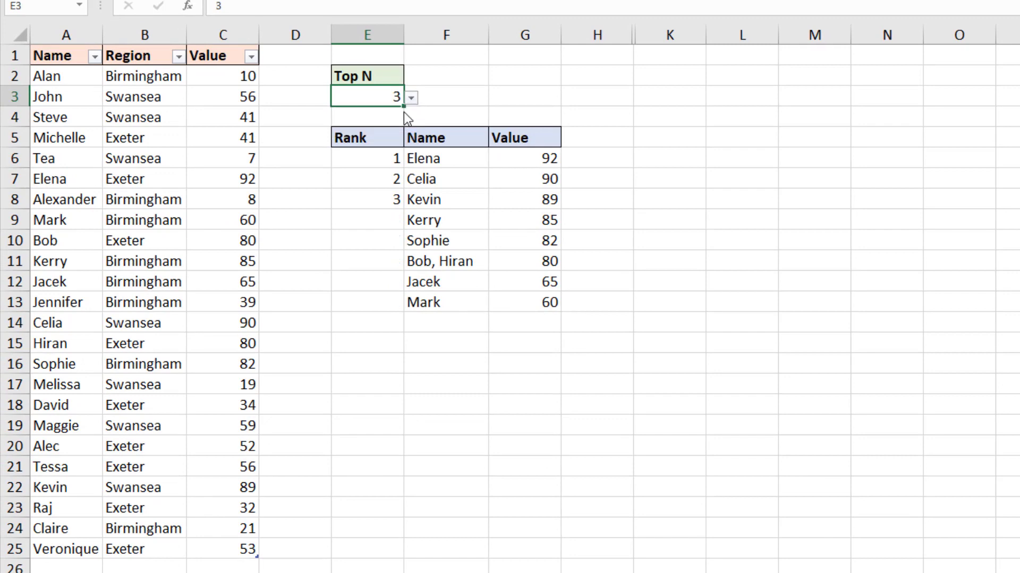
left_click(412, 100)
left_click(398, 126)
left_click(412, 100)
left_click(400, 124)
left_click(412, 99)
left_click(399, 134)
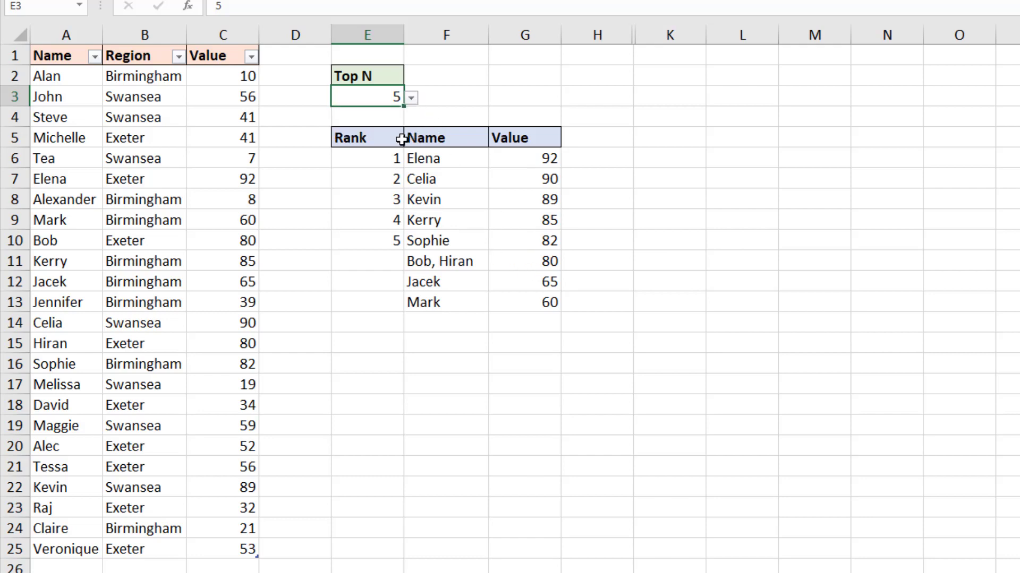
- Wrap F6's Name formula in IF(E6="","",…) and fill it down to rank 8
double_click(460, 162)
key("Left")
key("Left")
key("Left")
key("Left")
key("Left")
key("Left")
key("Left")
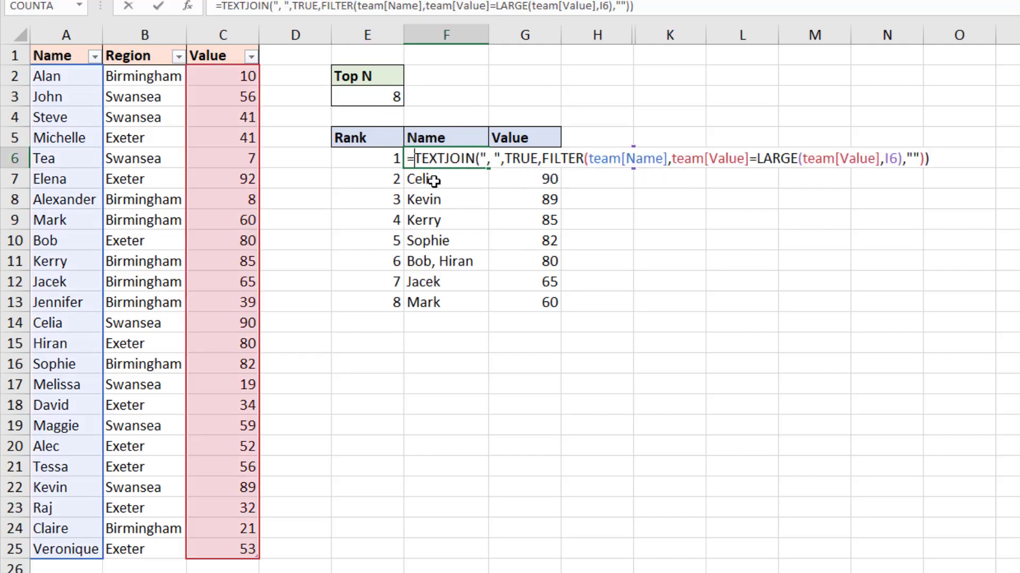
type("if(")
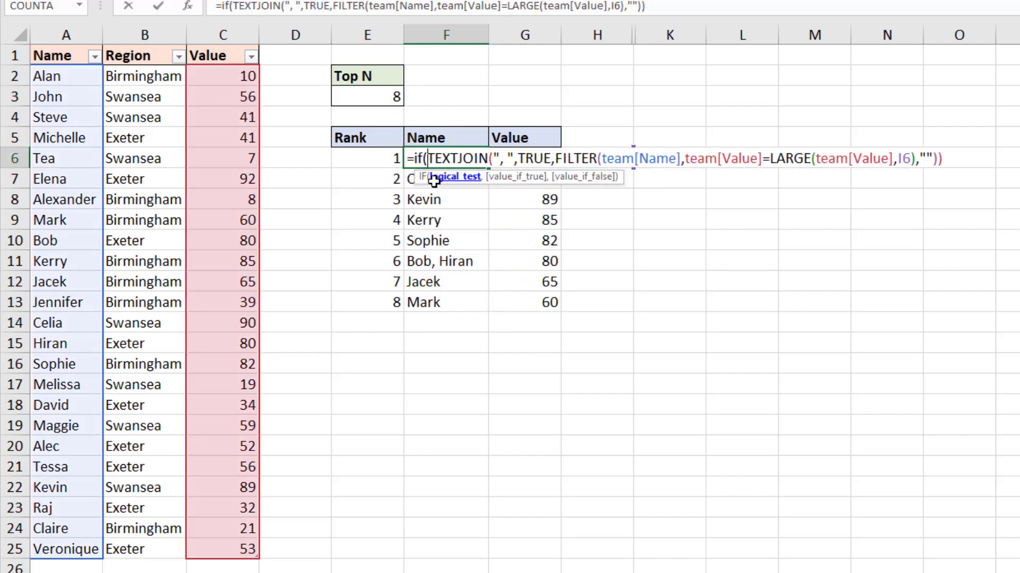
left_click(383, 159)
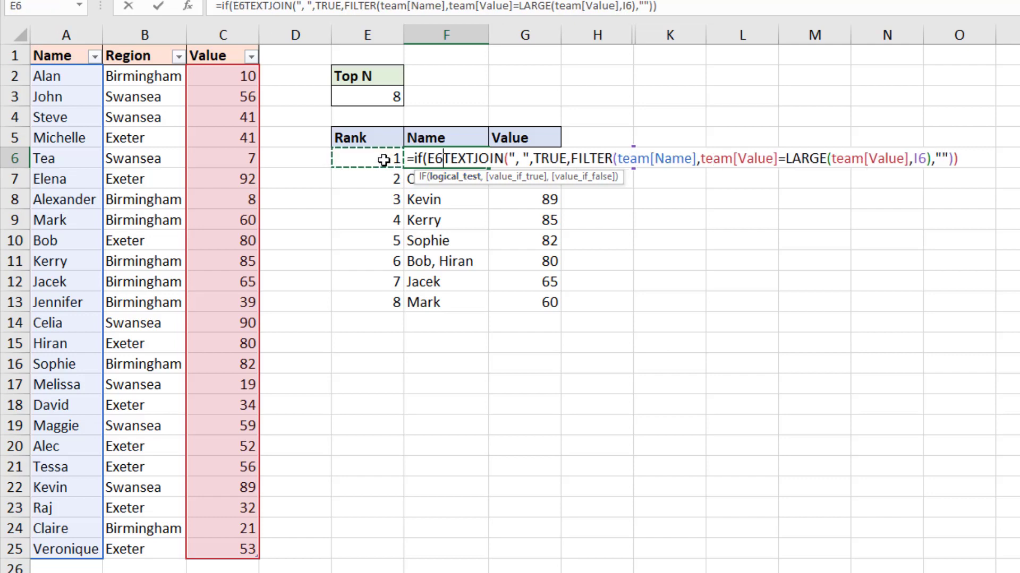
type("=\"\"")
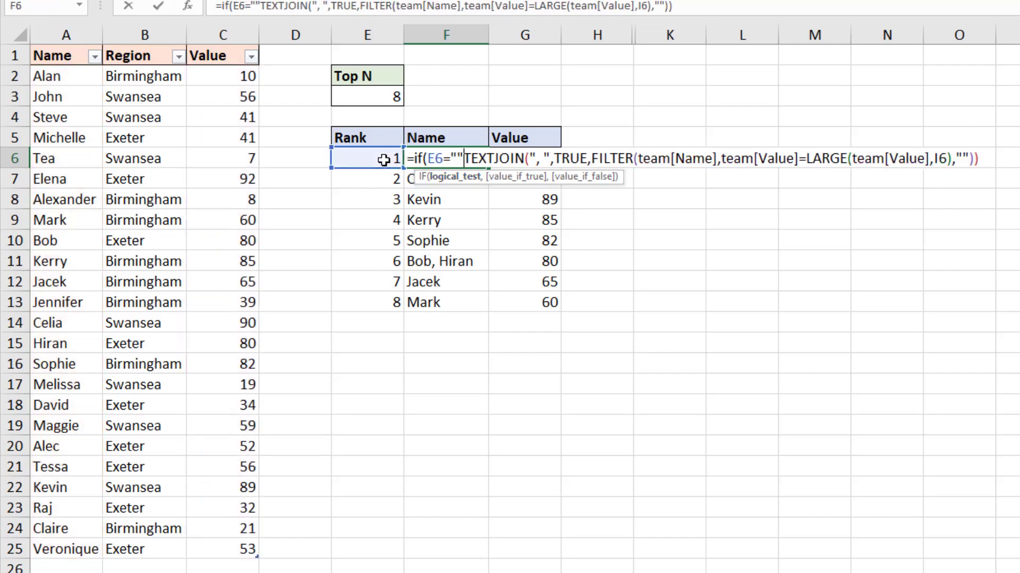
type(",\"\"")
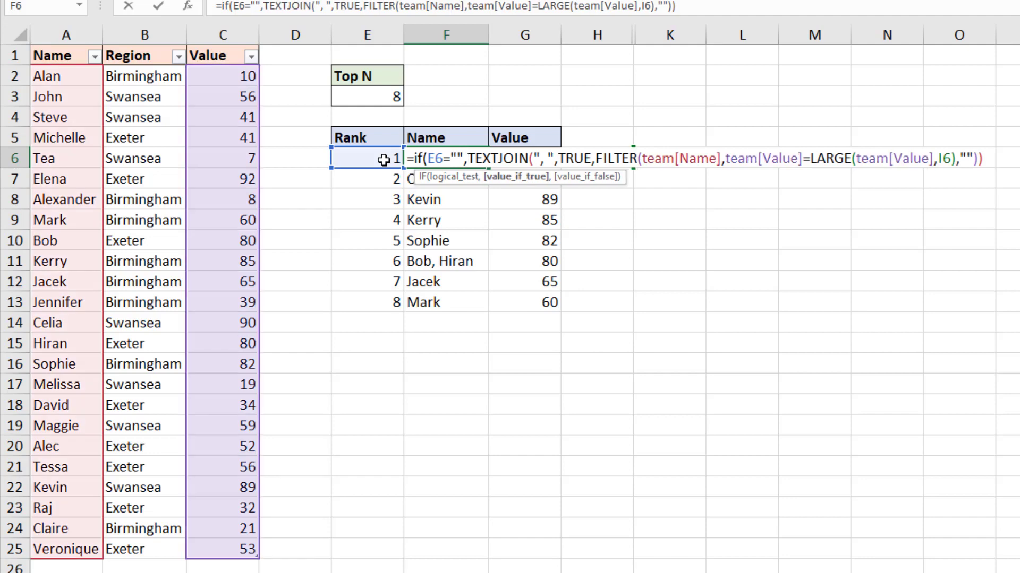
type(",")
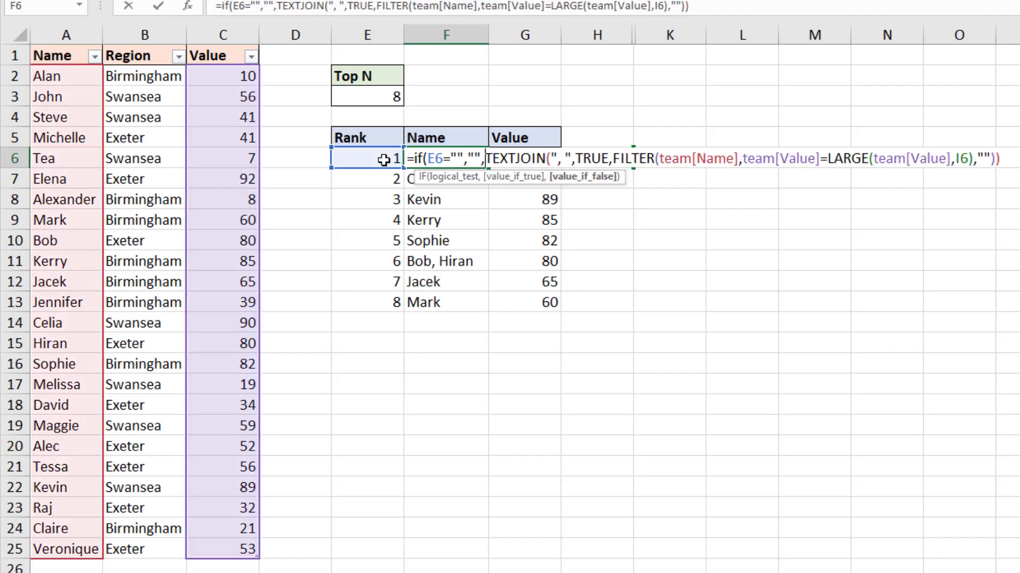
left_click(1012, 156)
type(")")
key("Return")
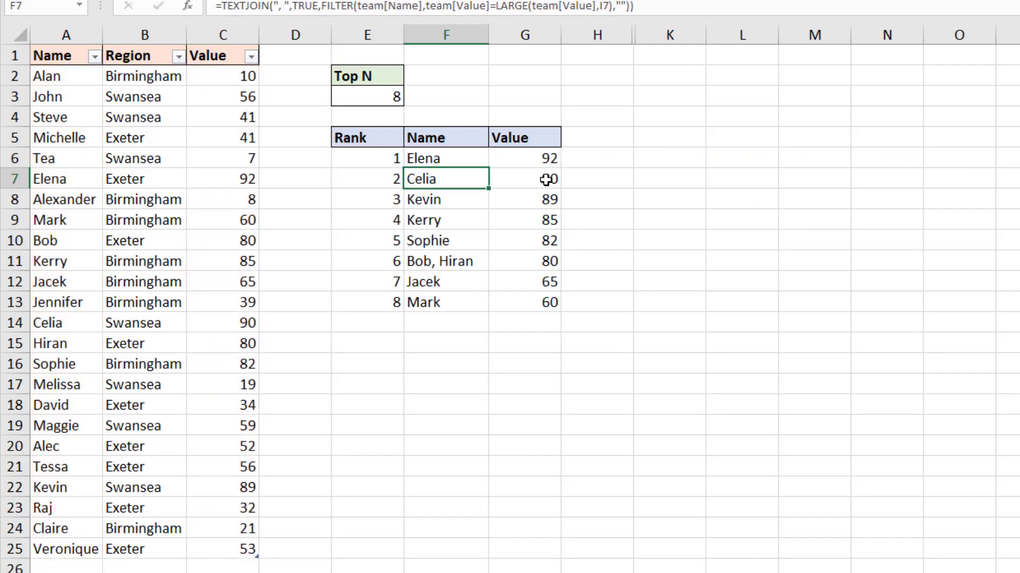
left_click(475, 162)
left_click_drag(488, 169, 480, 320)
- Wrap G6's Value formula in IF(E6="","",…), accepting Excel's suggested correction
double_click(521, 161)
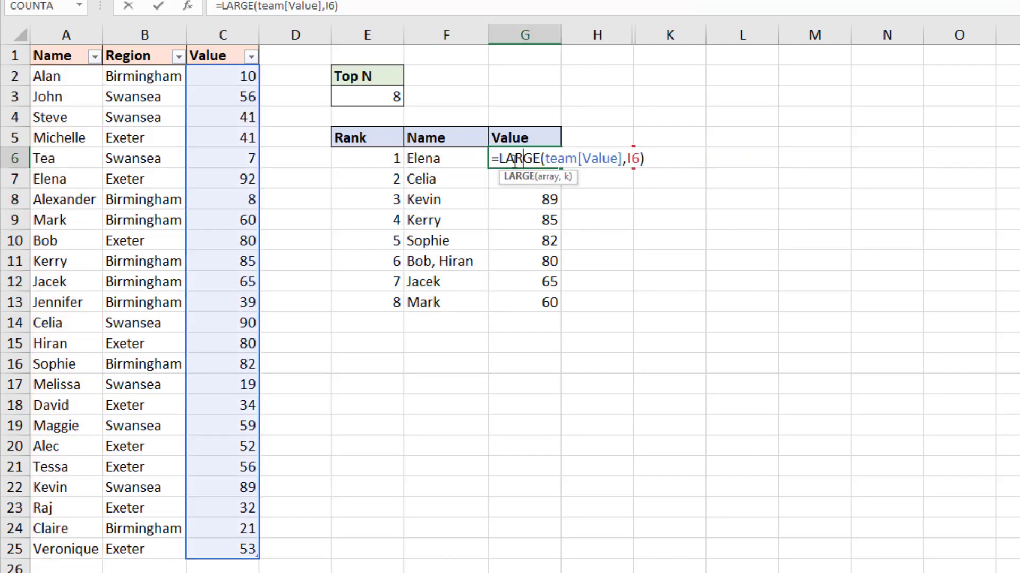
left_click(498, 159)
type("=if(E6=\"\",\"\",")
key("End")
type(")")
key("Return")
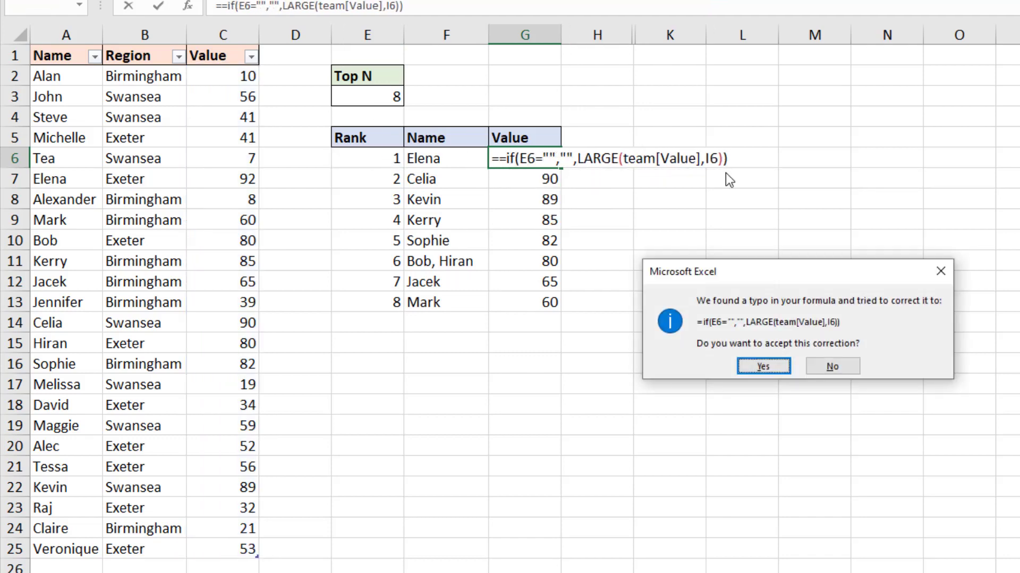
left_click(763, 366)
- Fill the Value formula down to rank 8, then try Top N 3, 5 and 8, ending at 5
double_click(560, 168)
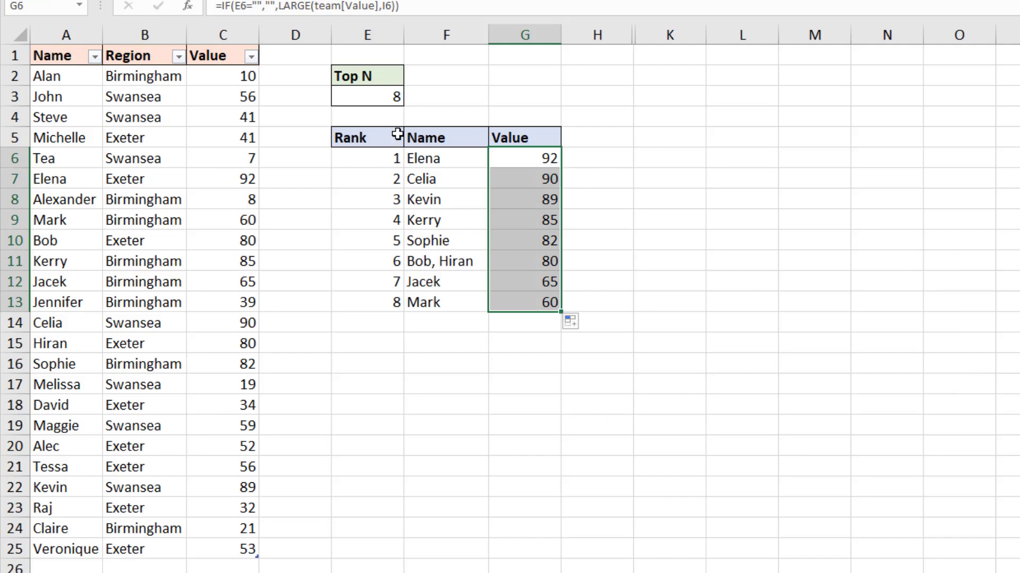
left_click(397, 102)
left_click(409, 103)
left_click(403, 111)
left_click(411, 98)
left_click(401, 122)
left_click(411, 99)
left_click(399, 133)
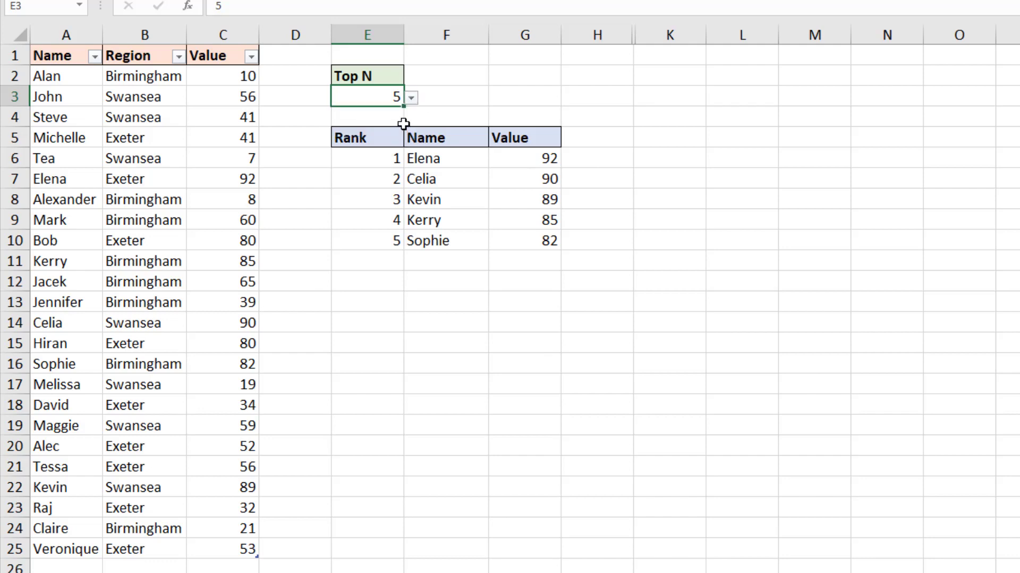
left_click(411, 99)
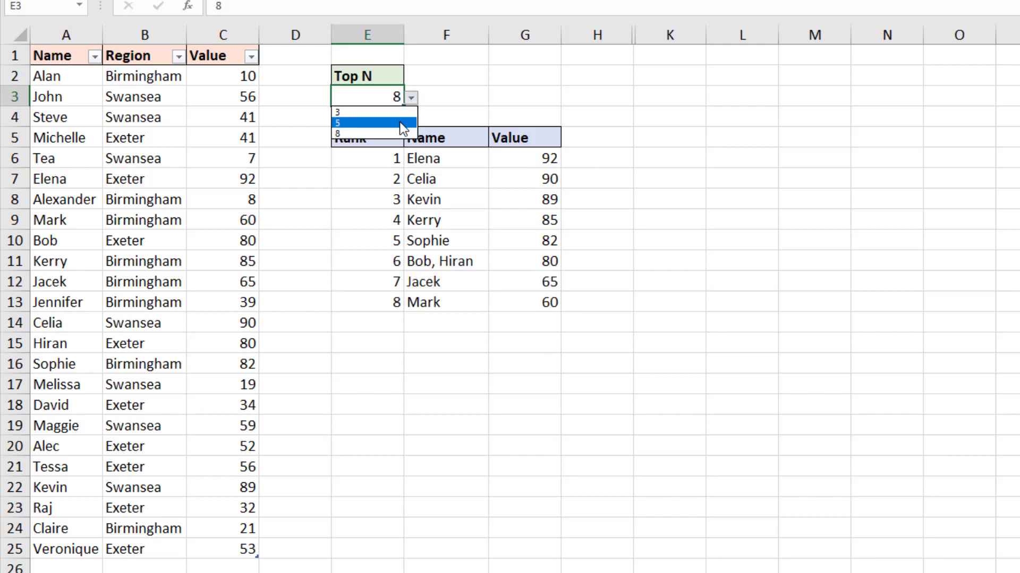
left_click(399, 122)
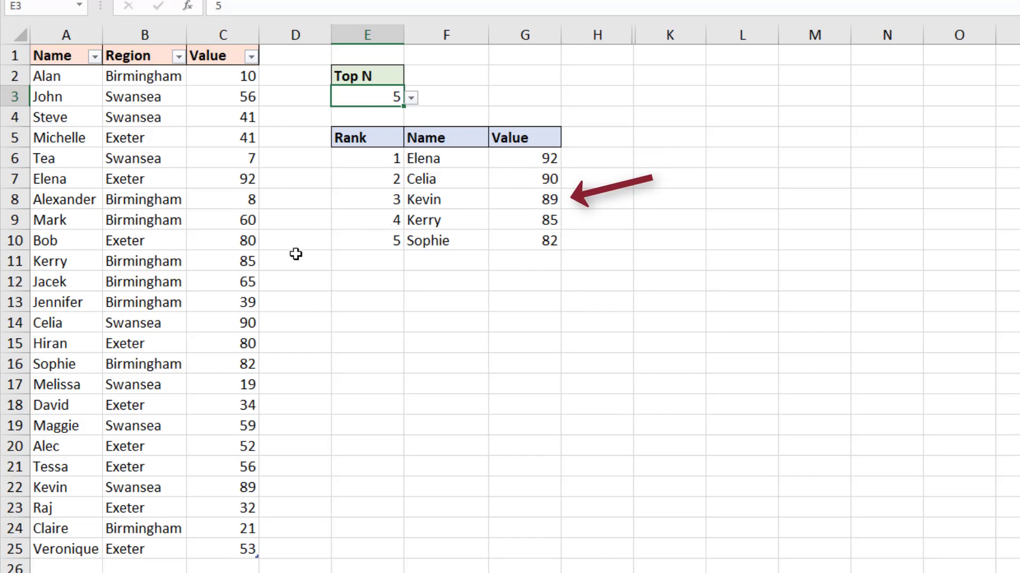
- Change the data value 89 in C22 to 90
left_click(218, 488)
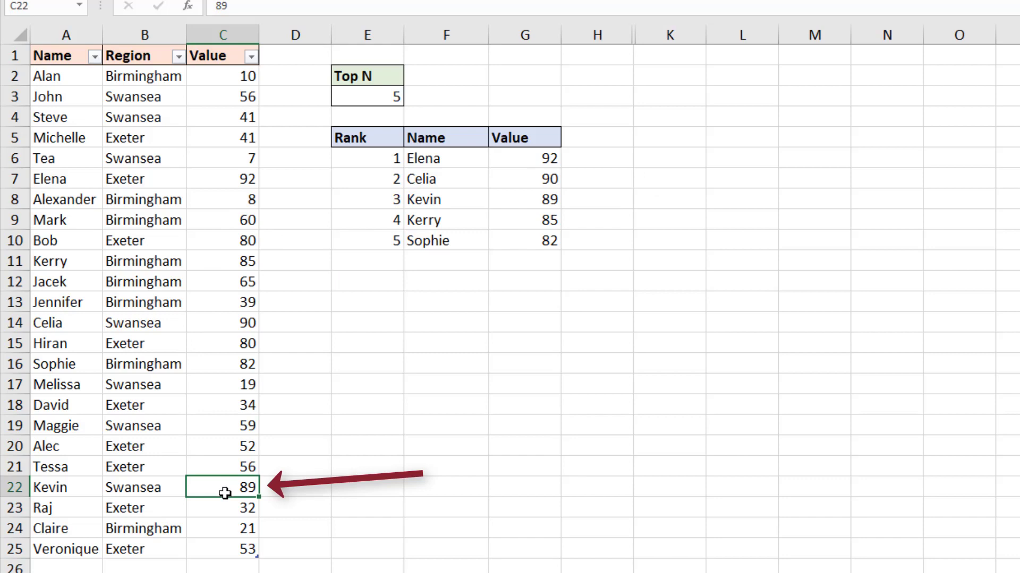
type("90")
key("Return")
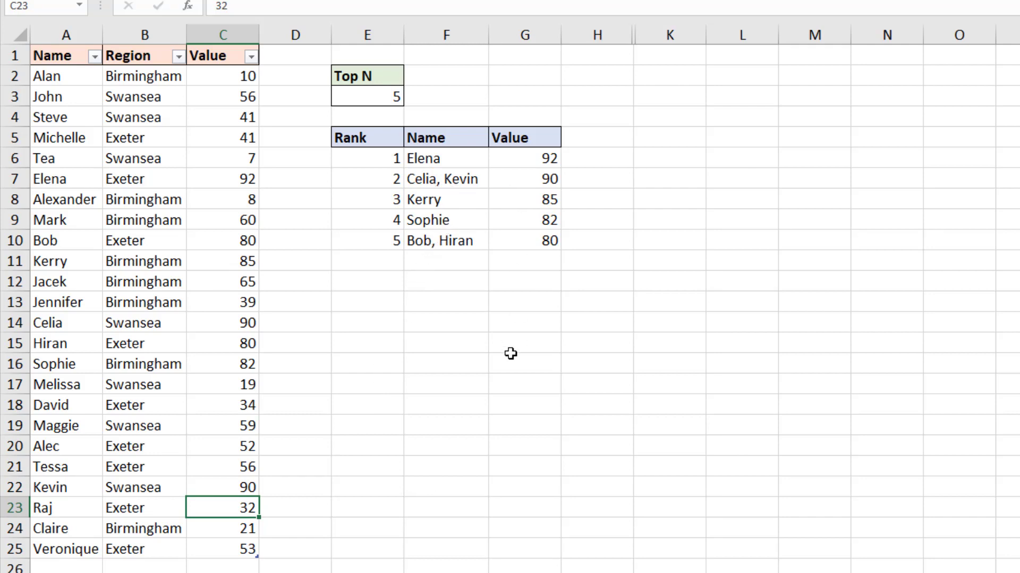
- Choose 8 from E3's Top N dropdown to list ranks down to Maggie 59
left_click(393, 95)
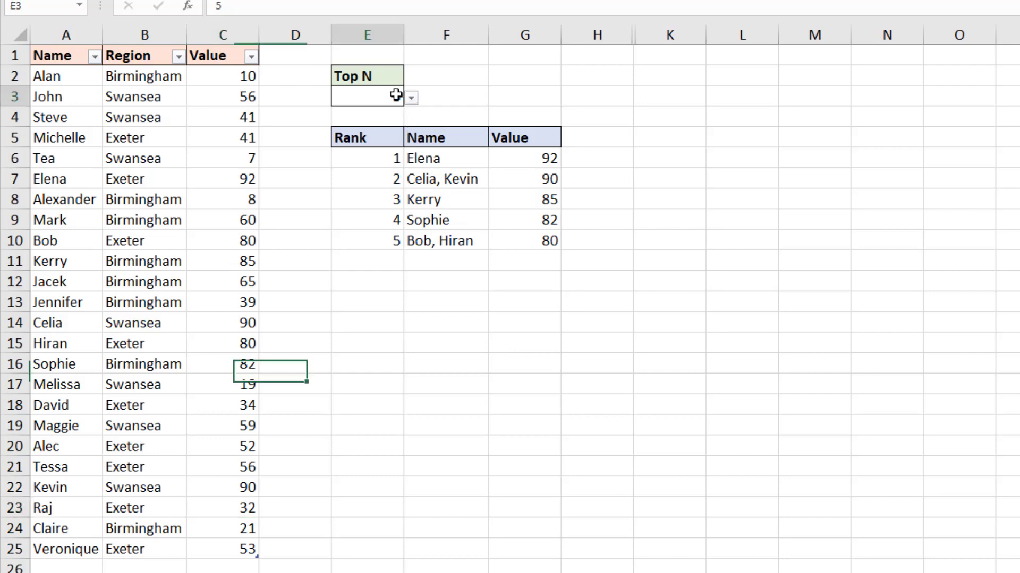
left_click(411, 99)
left_click(387, 130)
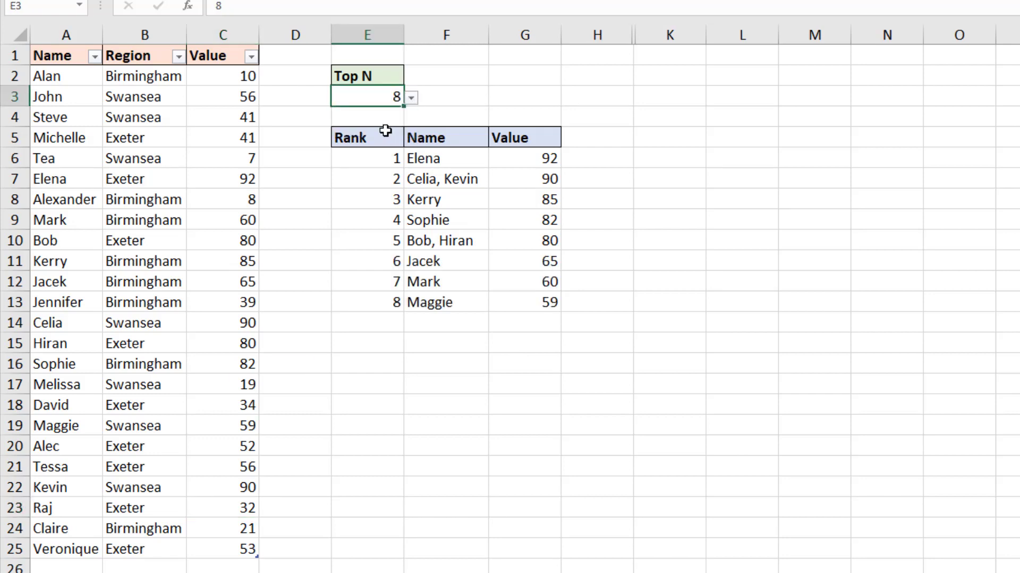